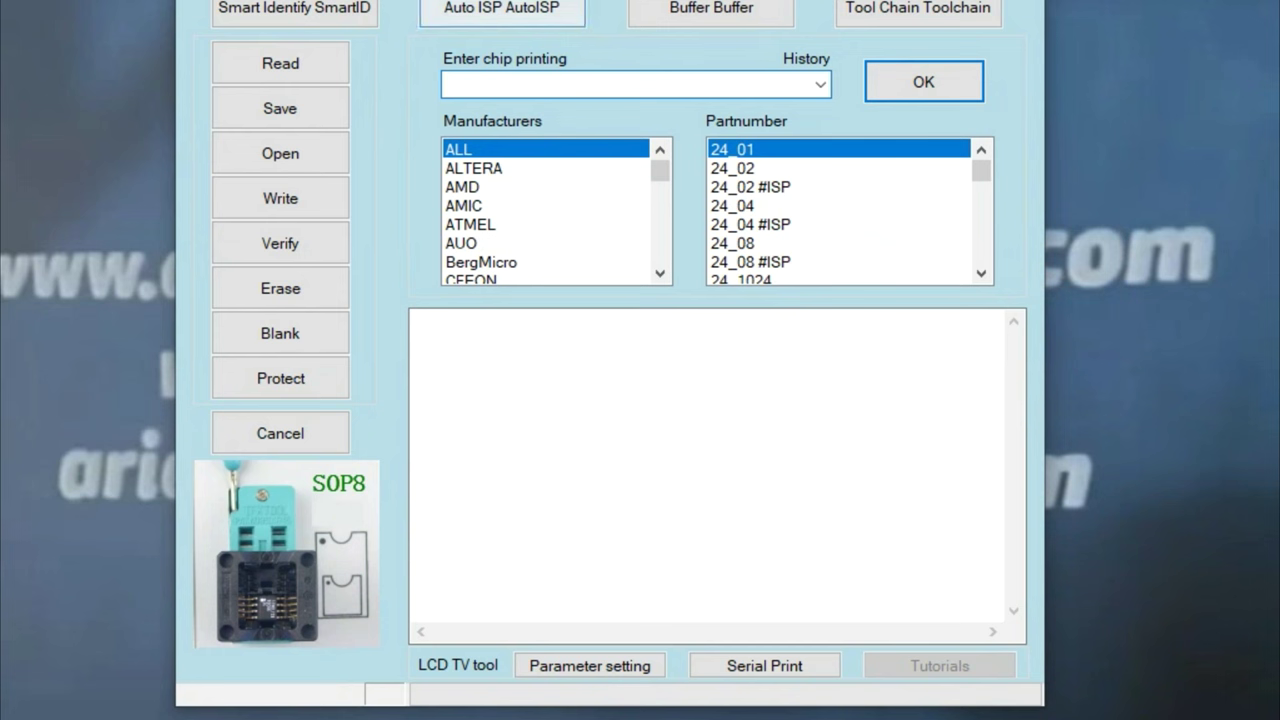
Step: Open the custom chip manager for adding a chip part number and highlight the current chip ID
click(636, 8)
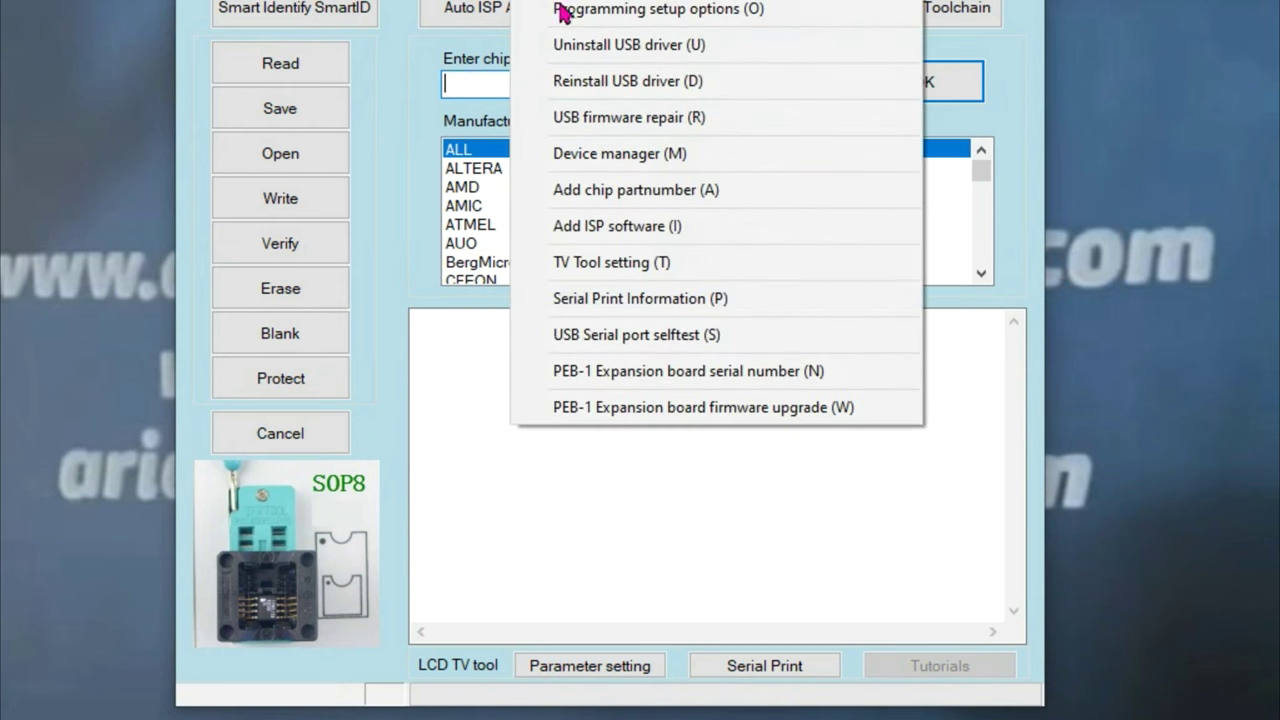
click(636, 196)
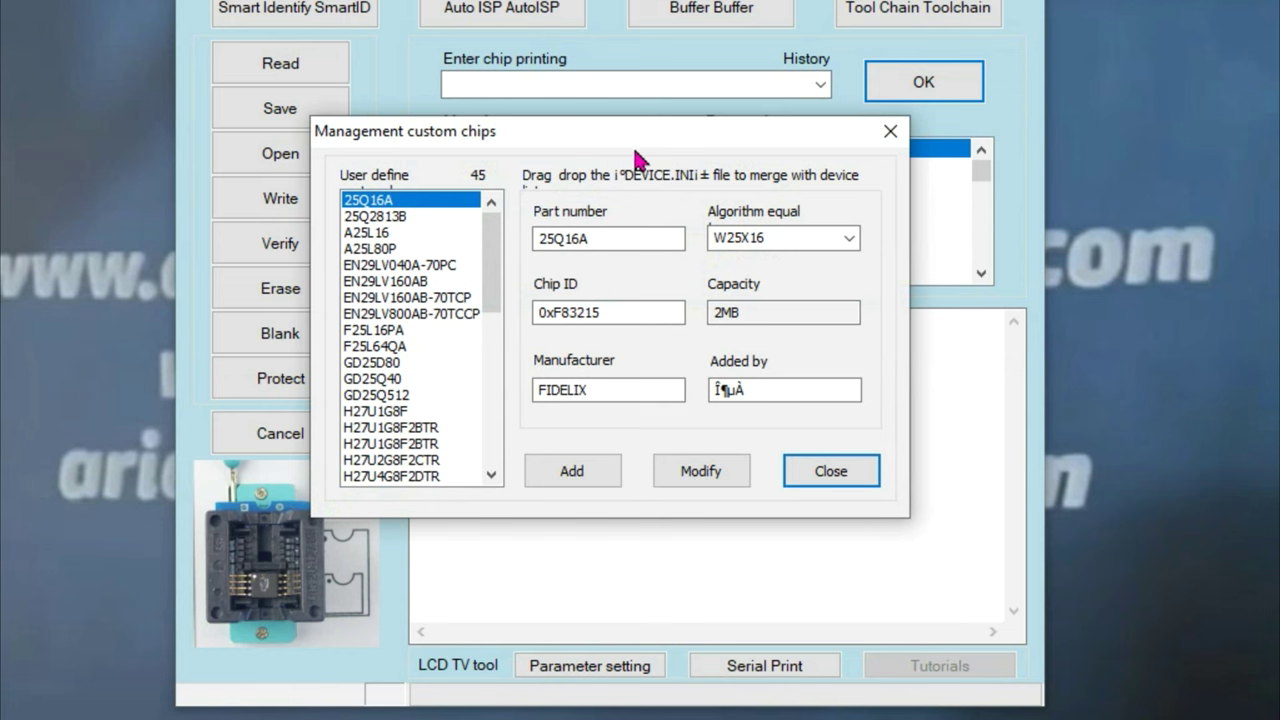
drag(652, 132, 644, 94)
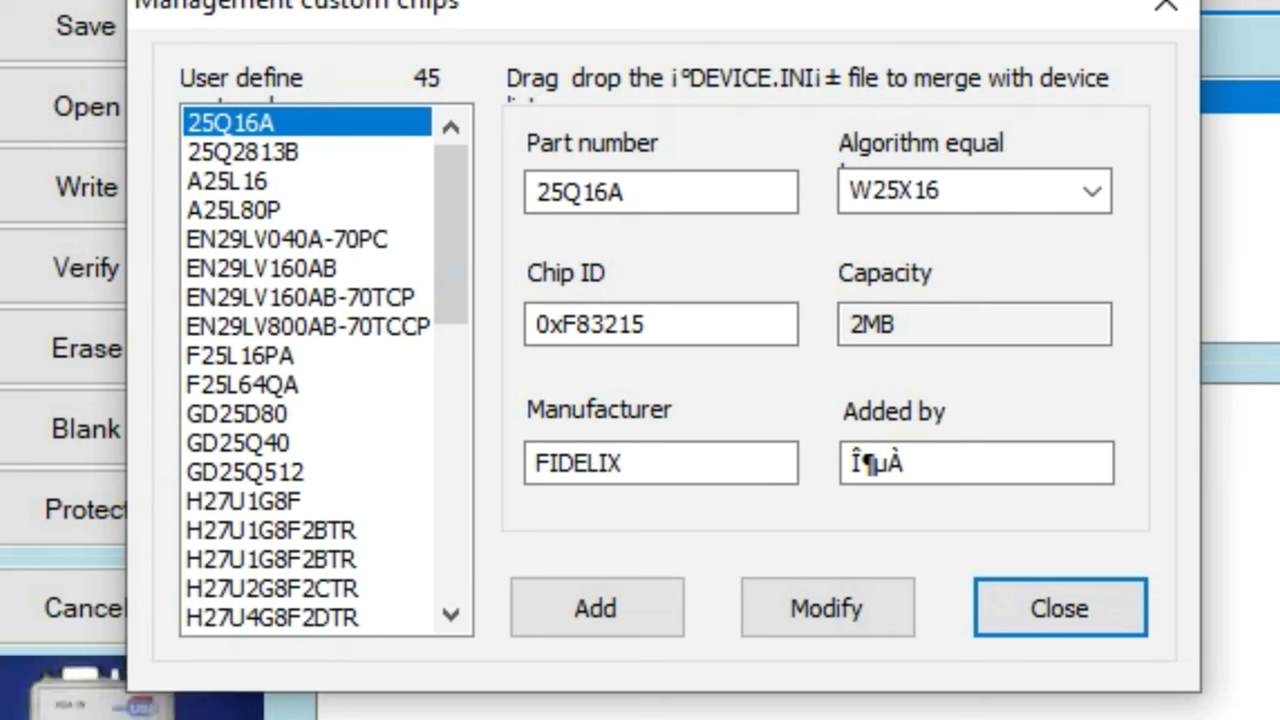
drag(677, 320, 512, 400)
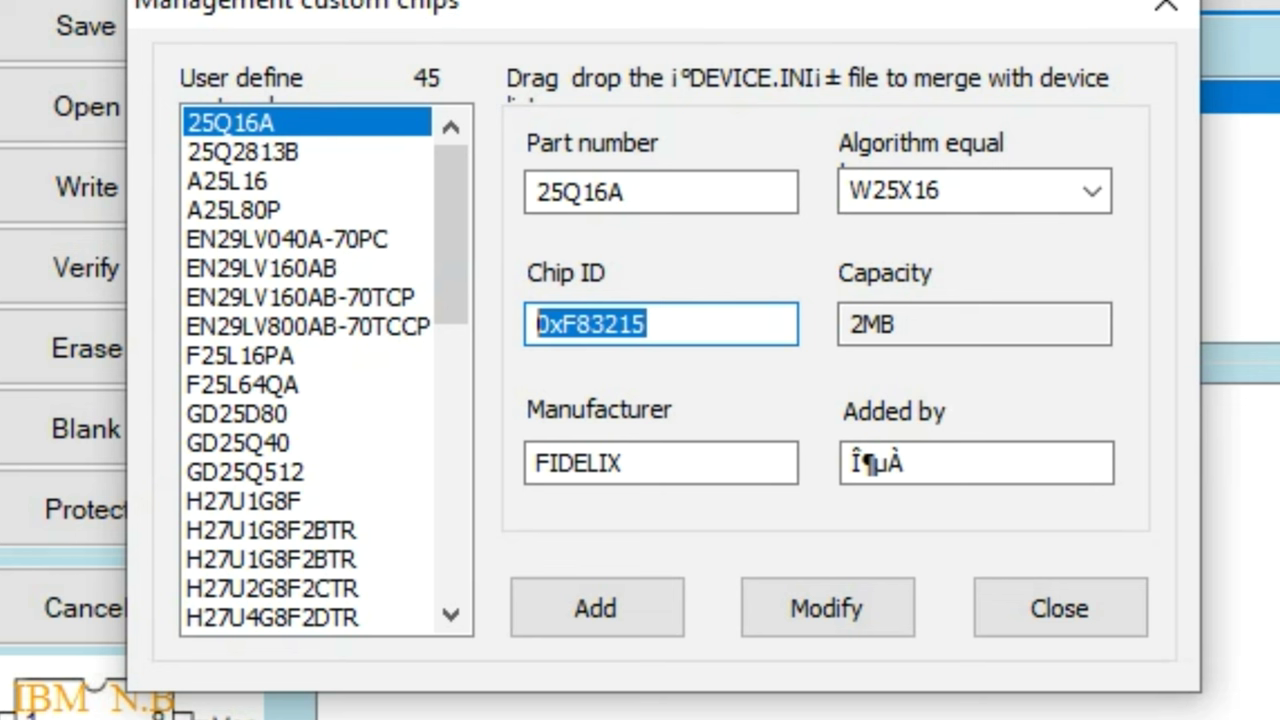
Step: Replace the custom chip's part number with W25Q128JWSM
drag(676, 194, 400, 229)
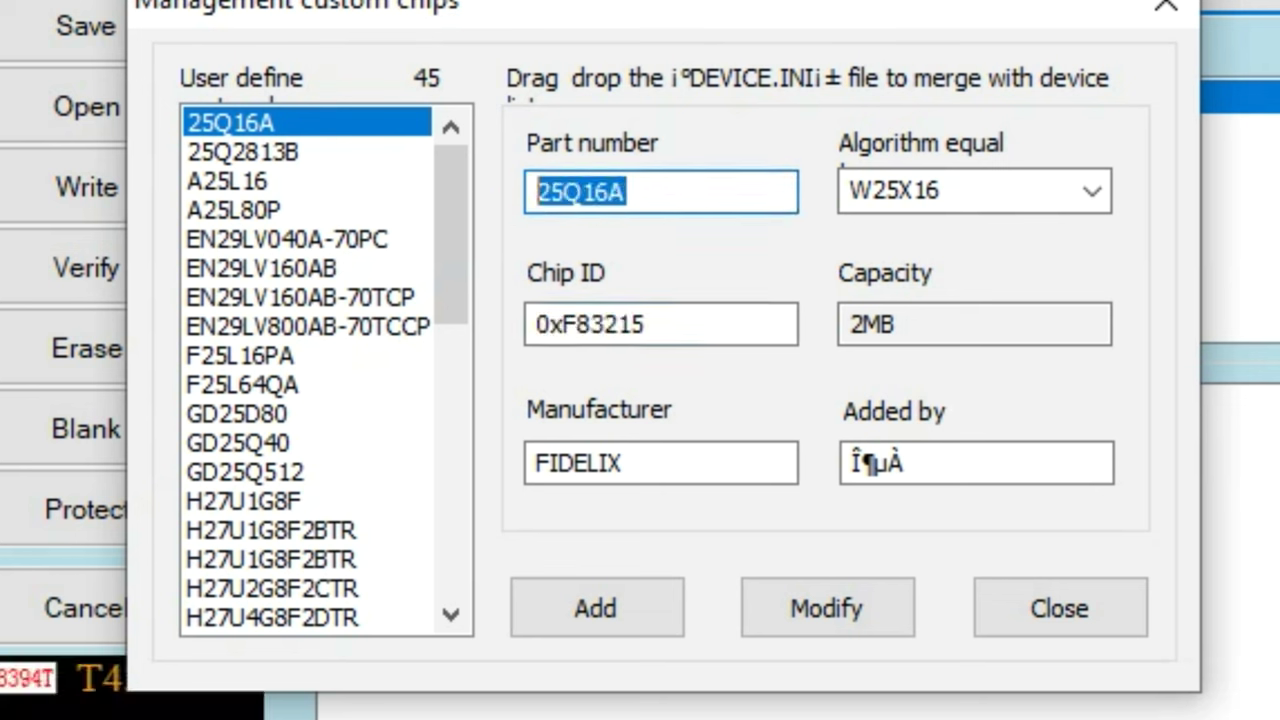
text(w)
key(BackSpace)
key(BackSpace)
text(W2)
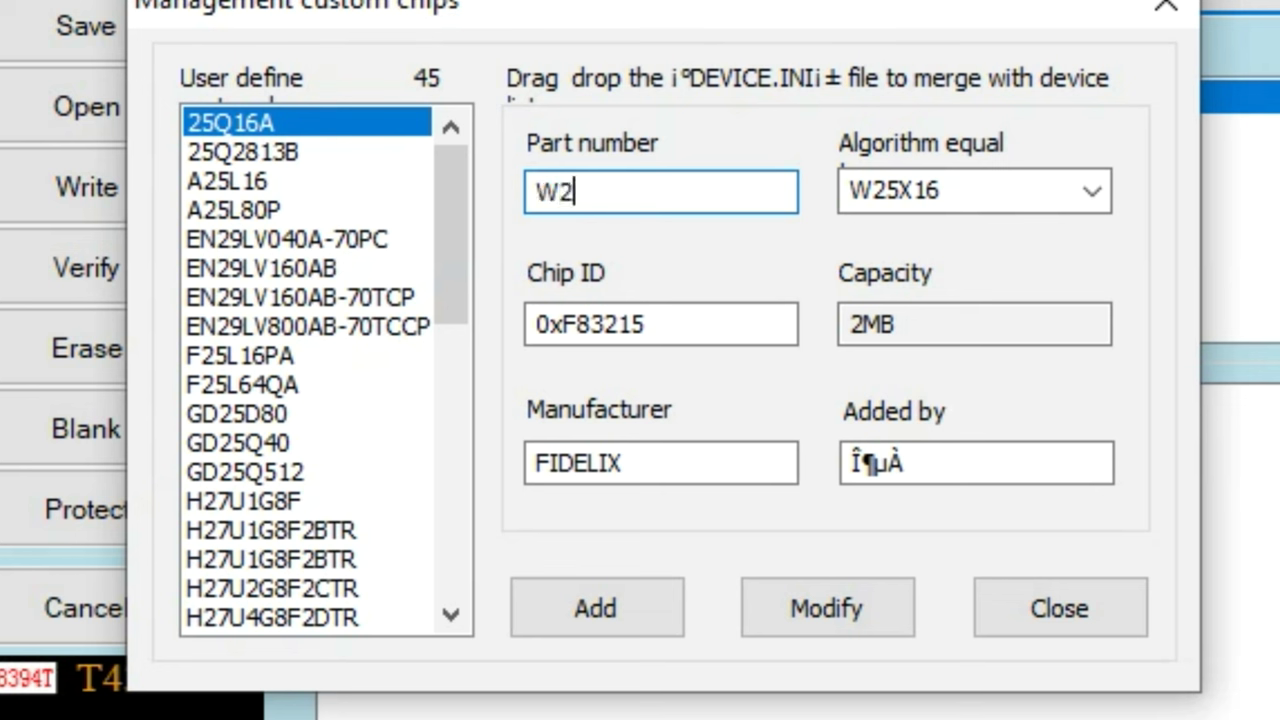
text(5)
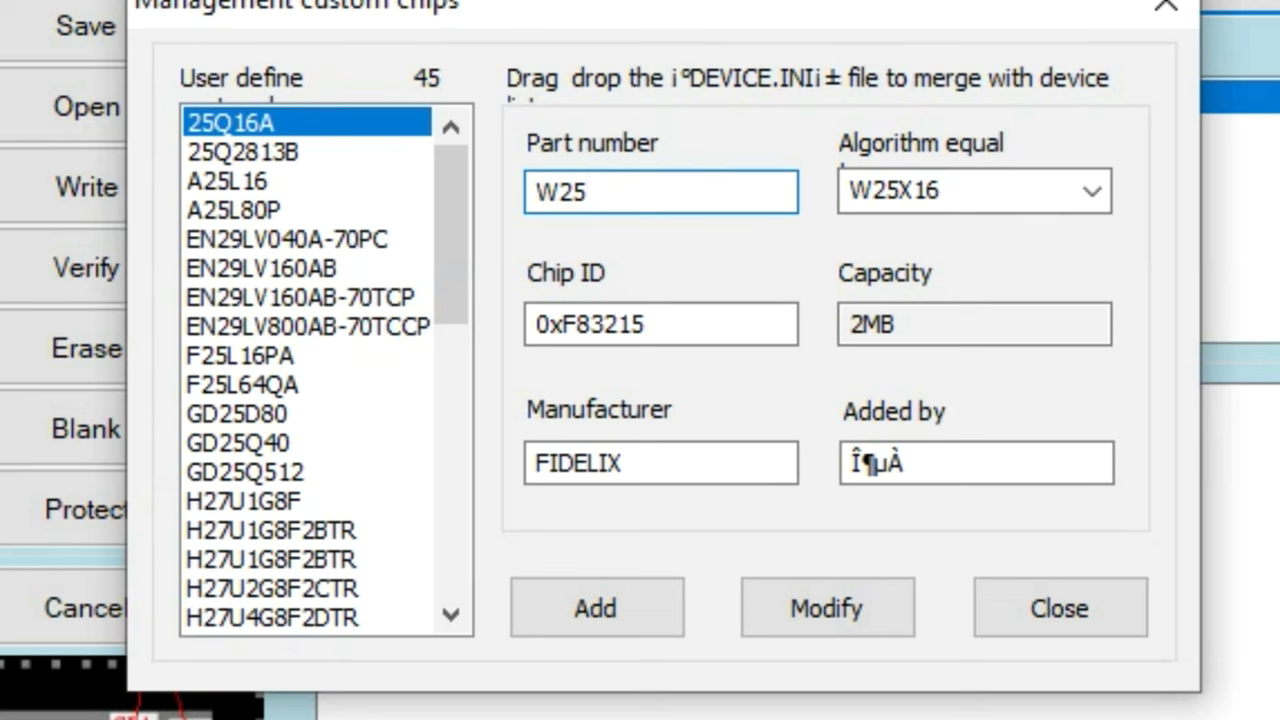
text(Q128)
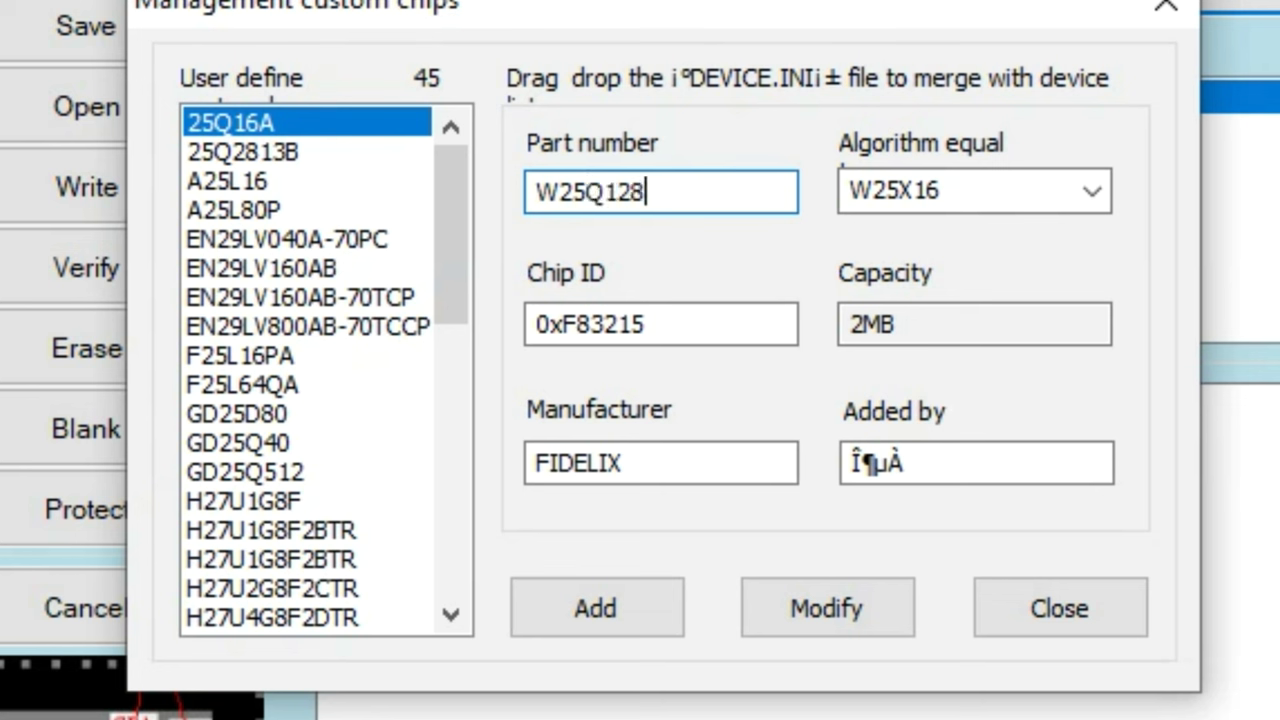
text(JWSM)
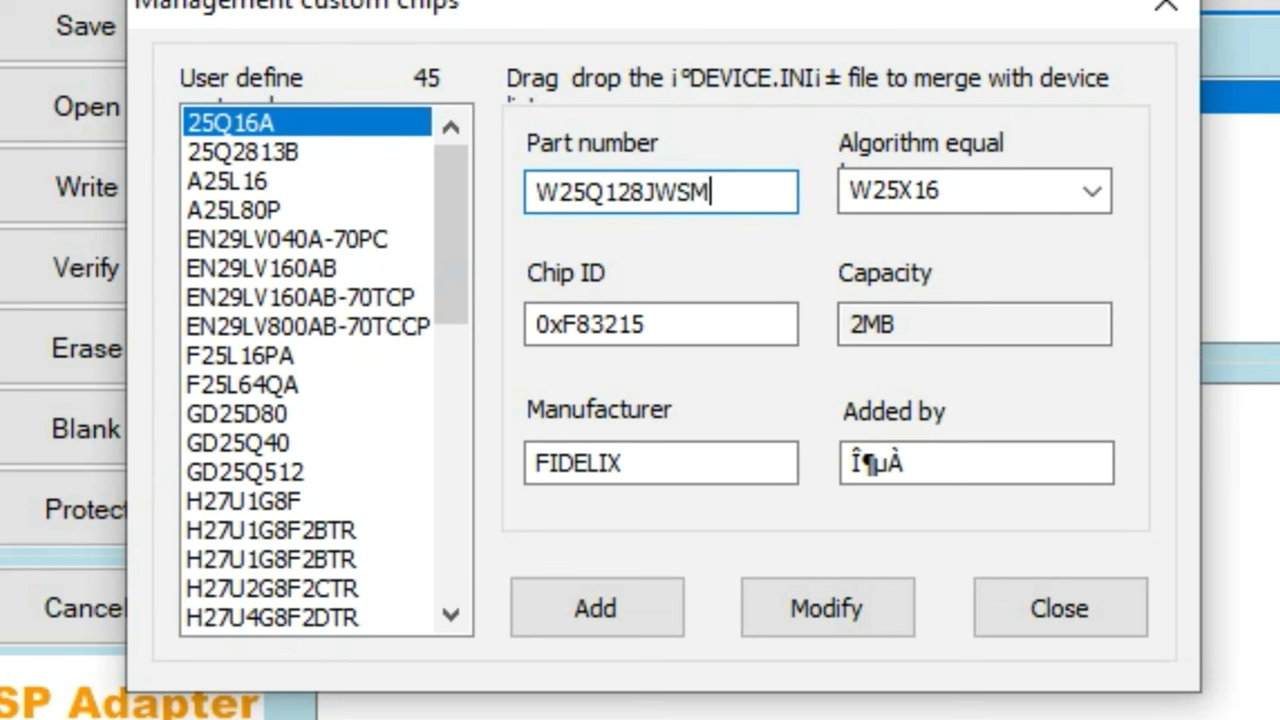
drag(604, 188, 648, 185)
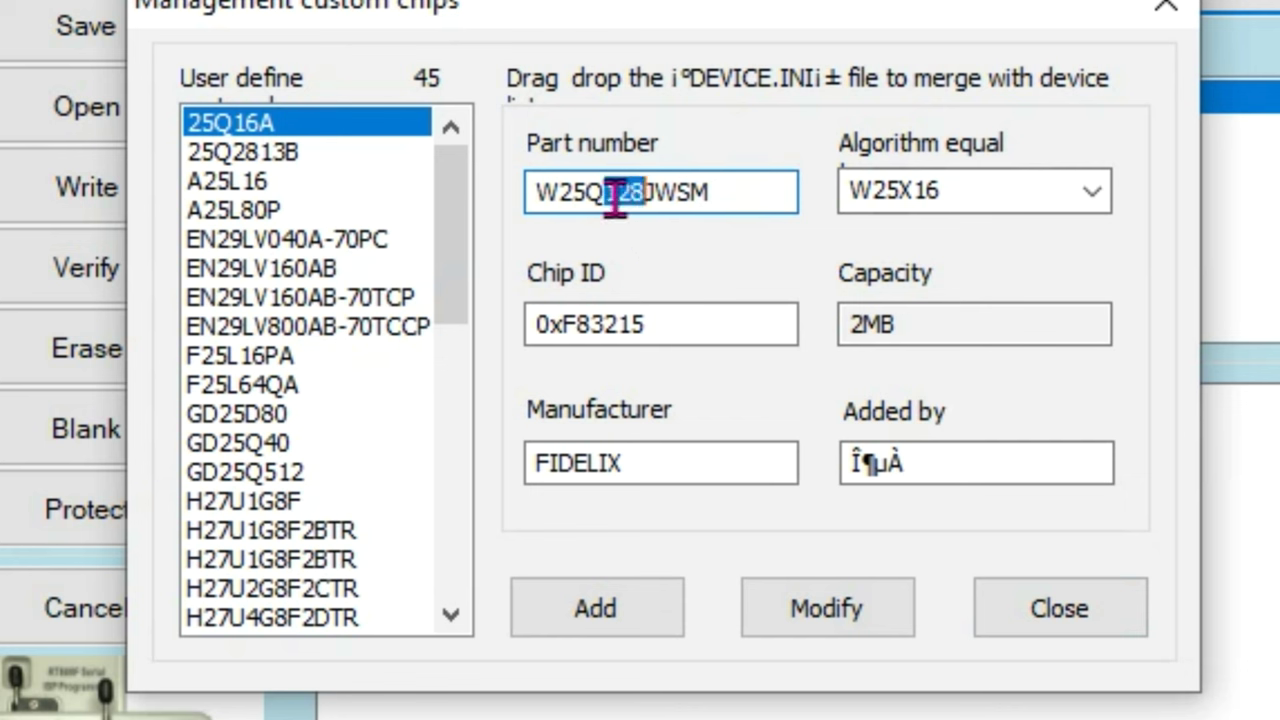
Step: Set the equivalent algorithm to W25X128 and check the resulting capacity
click(1096, 197)
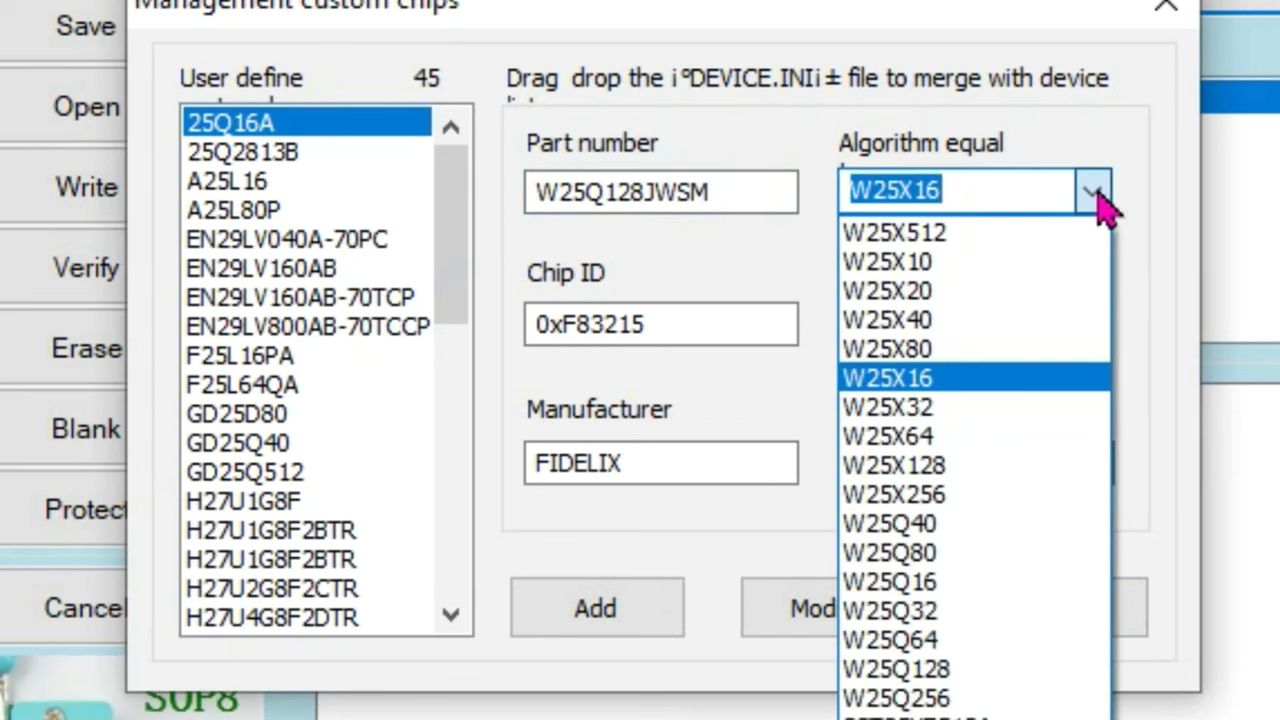
click(940, 466)
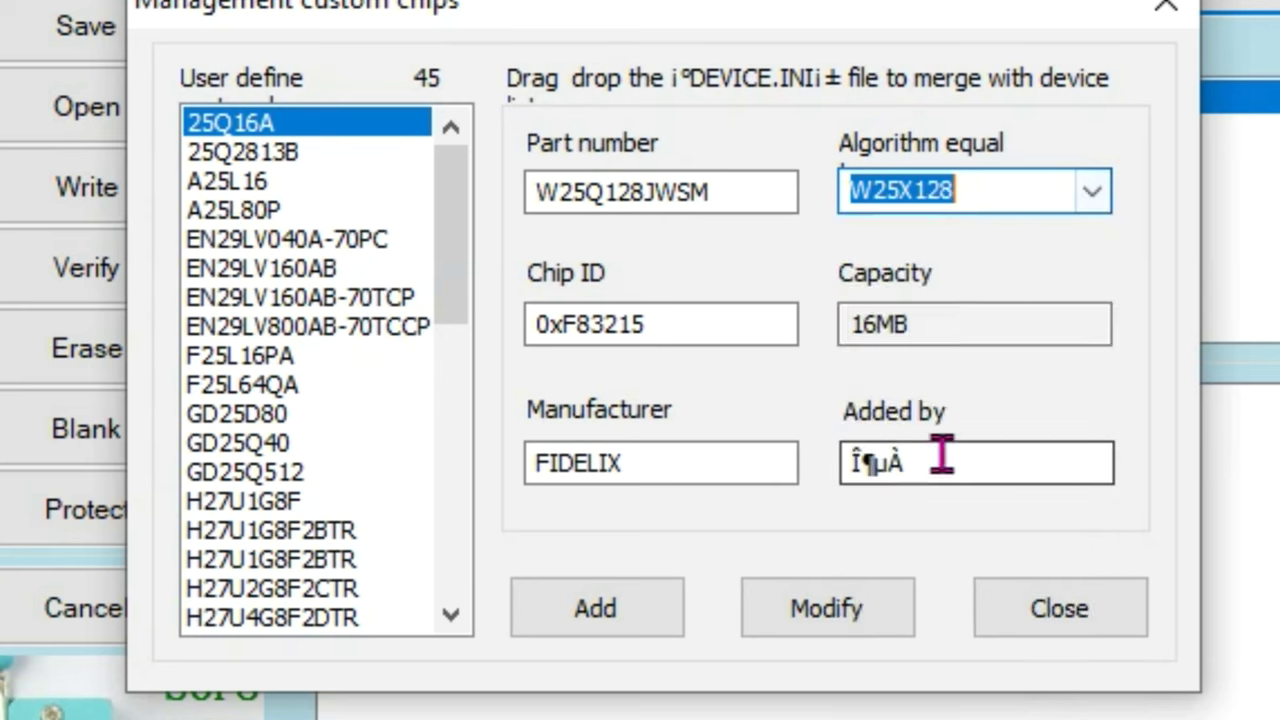
click(921, 323)
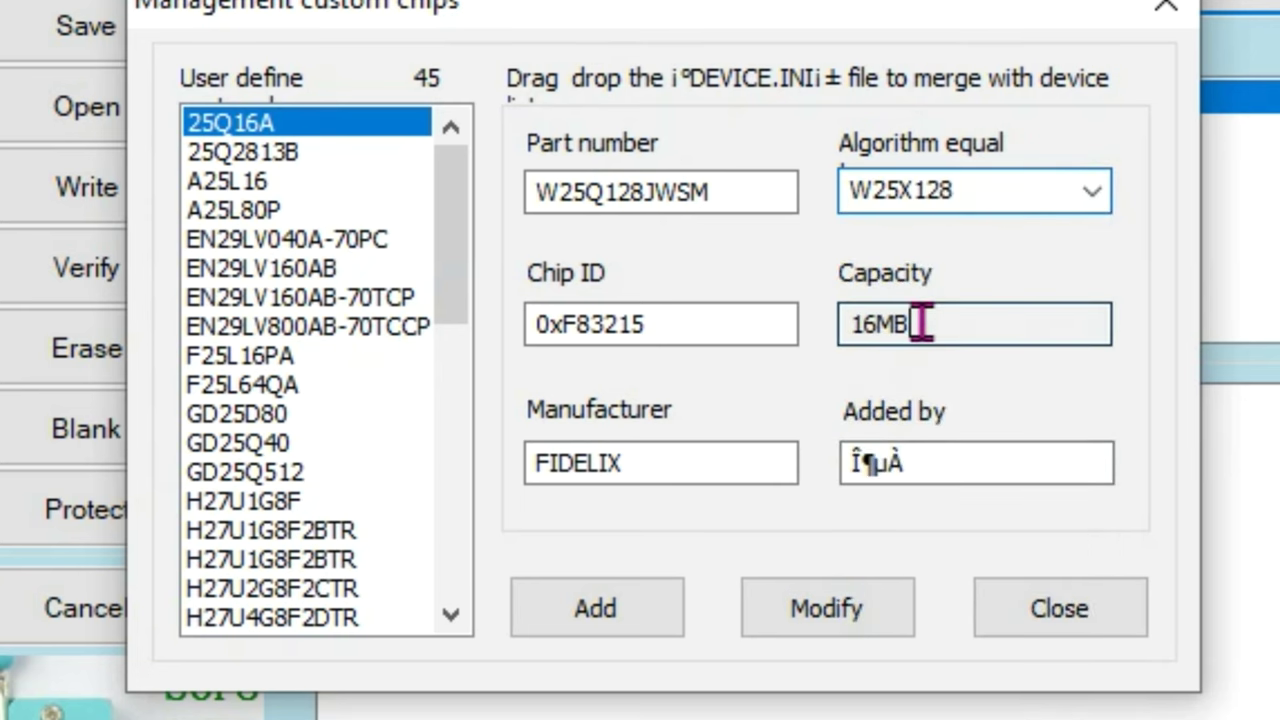
drag(921, 323, 846, 323)
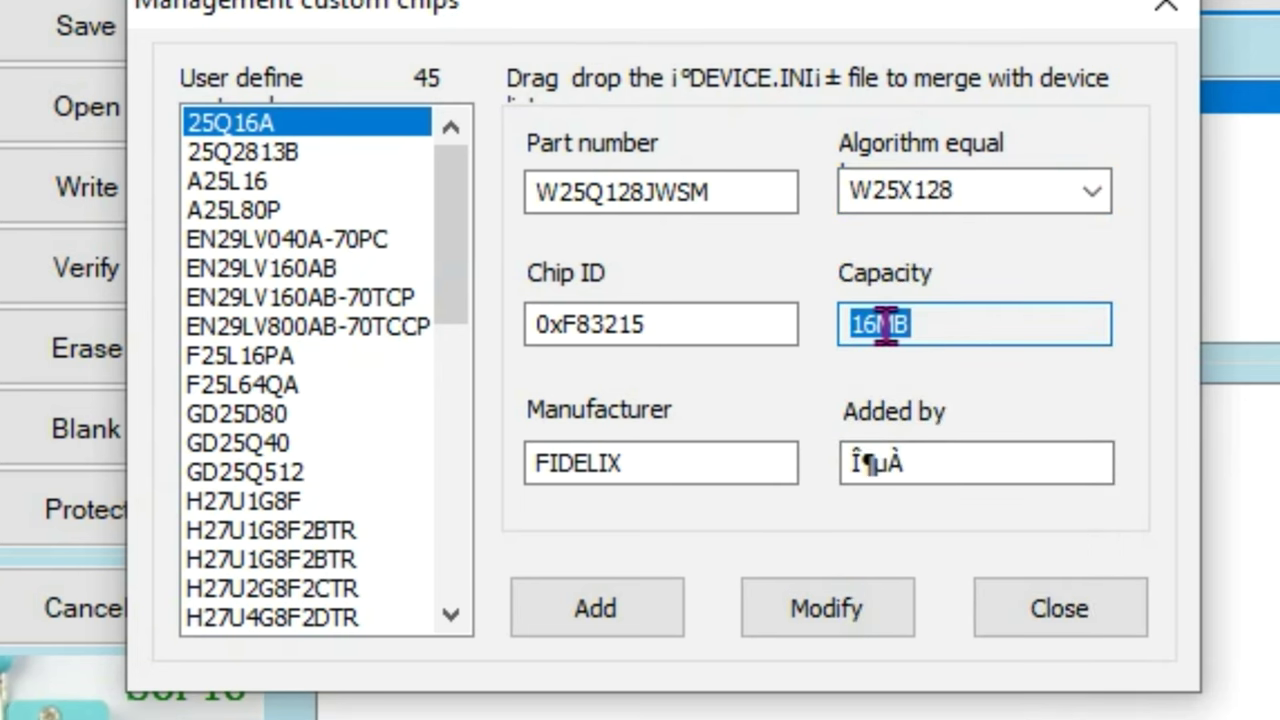
Step: Compare the capacities of the W25X40, W25X80 and W25X32 algorithms, and return the algorithm to W25X128
click(1093, 197)
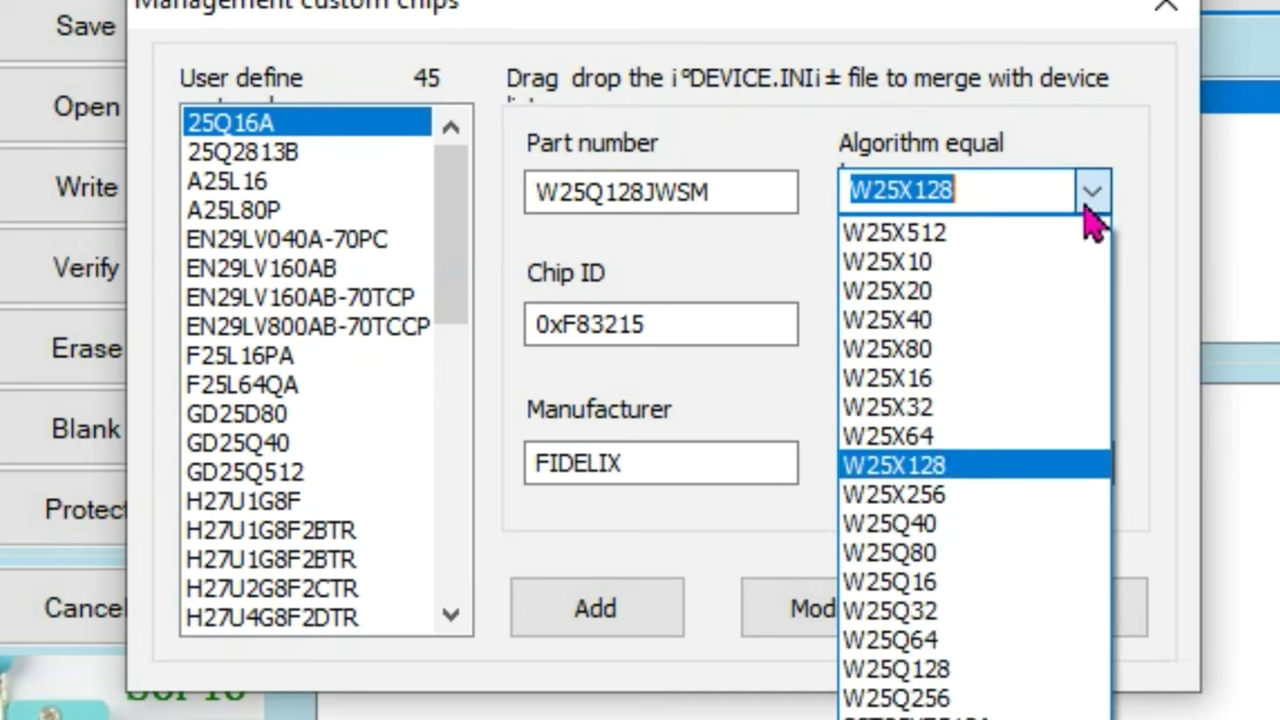
click(941, 328)
drag(849, 326, 915, 330)
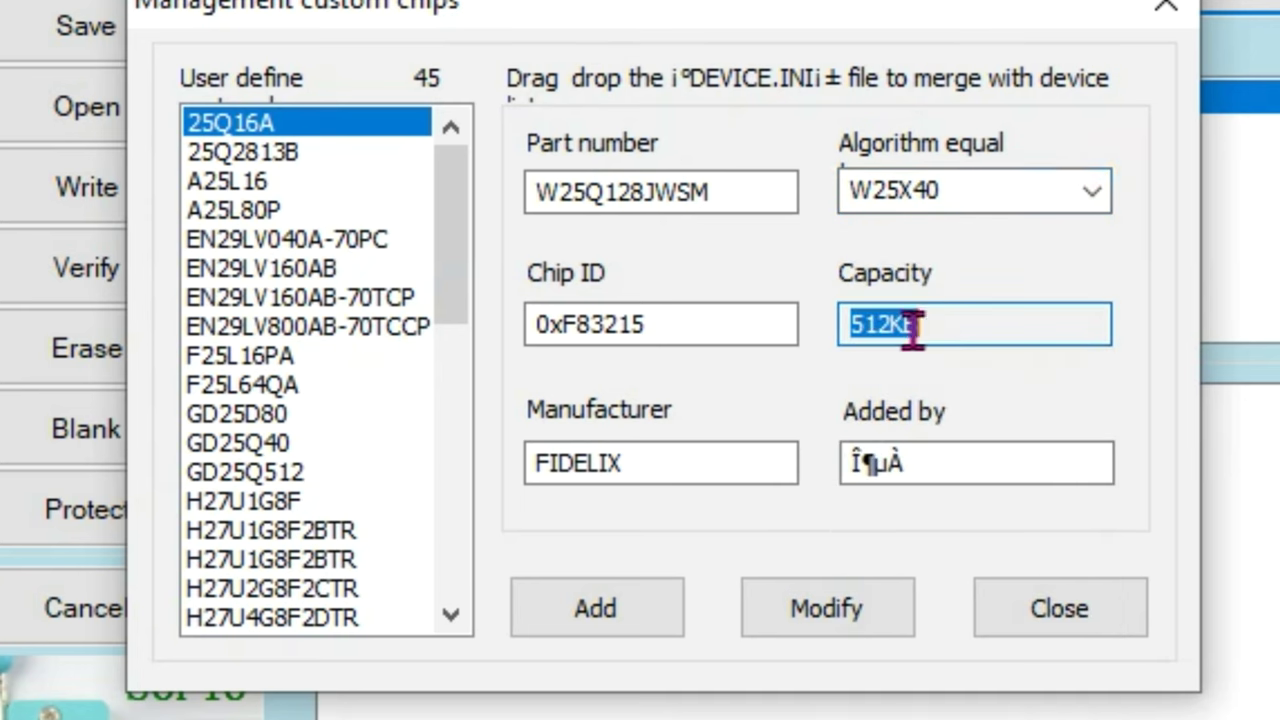
click(1095, 193)
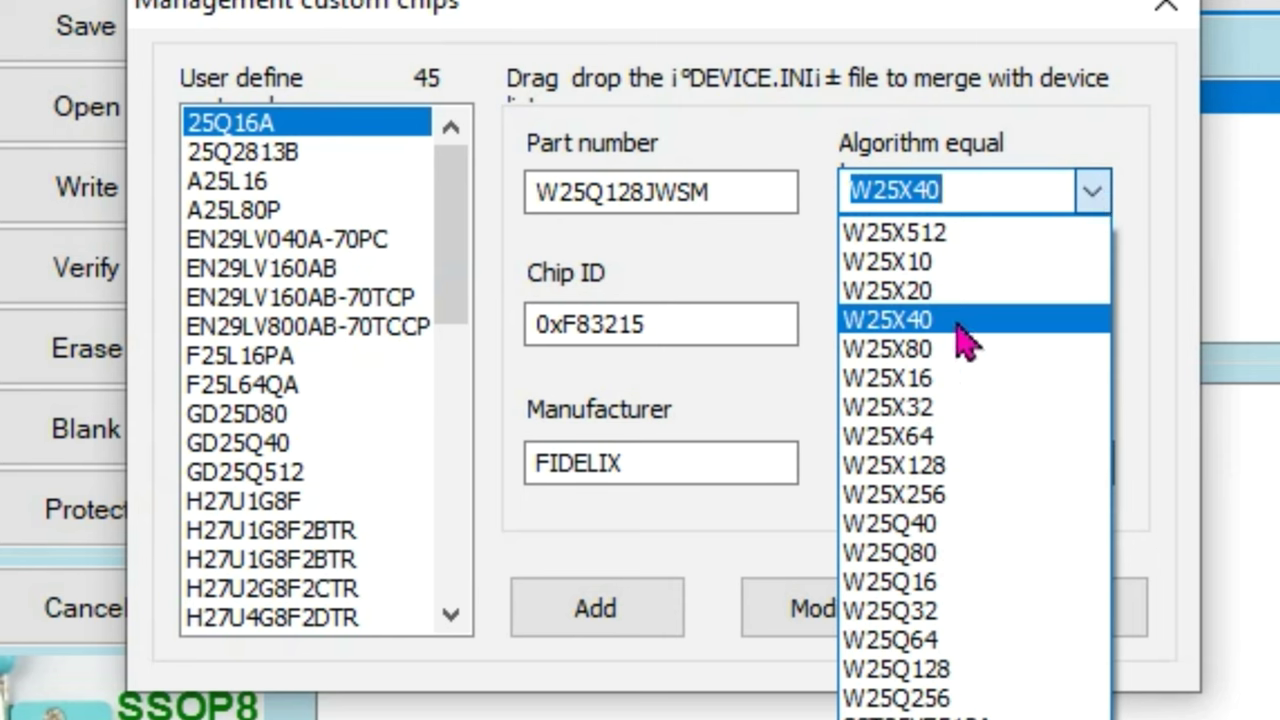
click(945, 349)
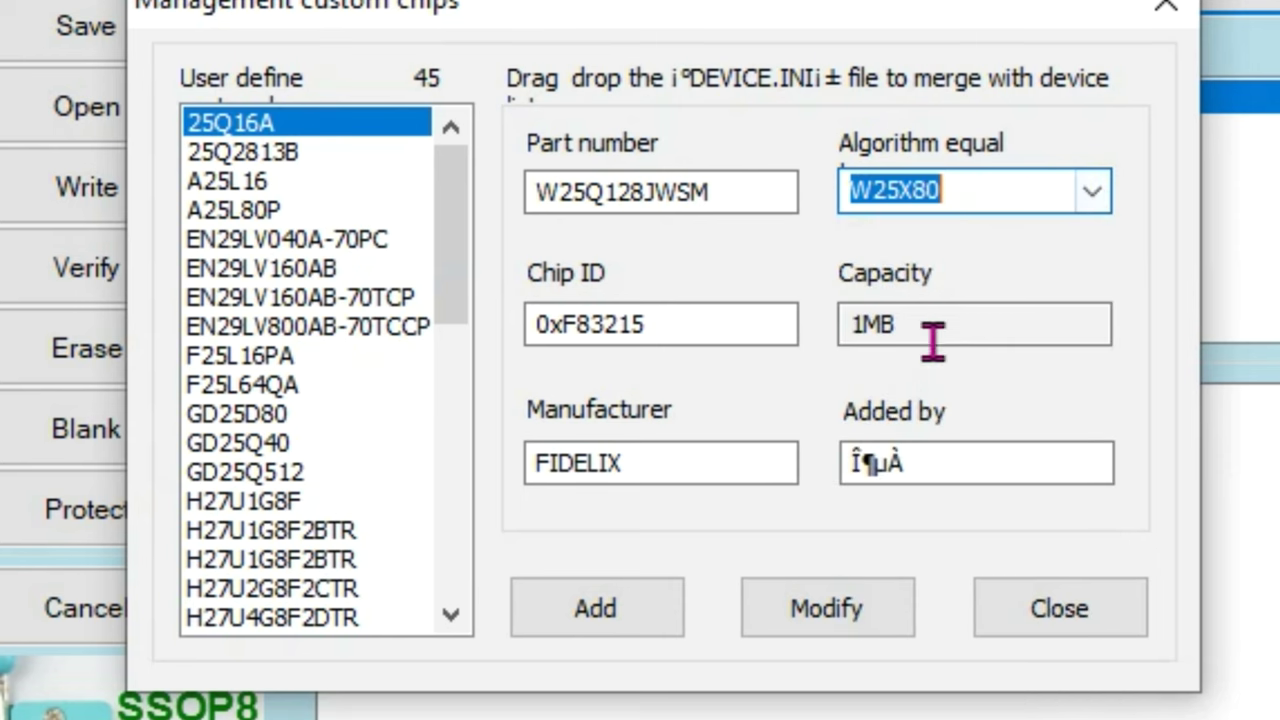
click(1098, 194)
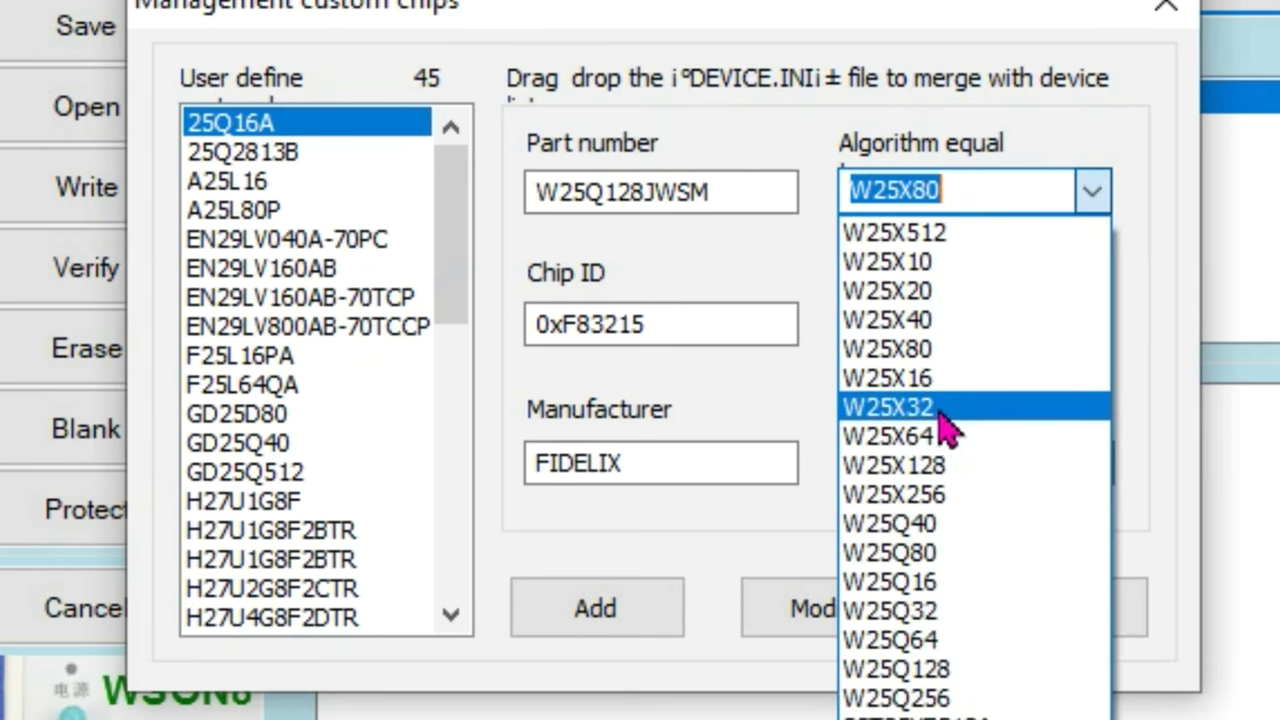
click(940, 418)
click(1095, 193)
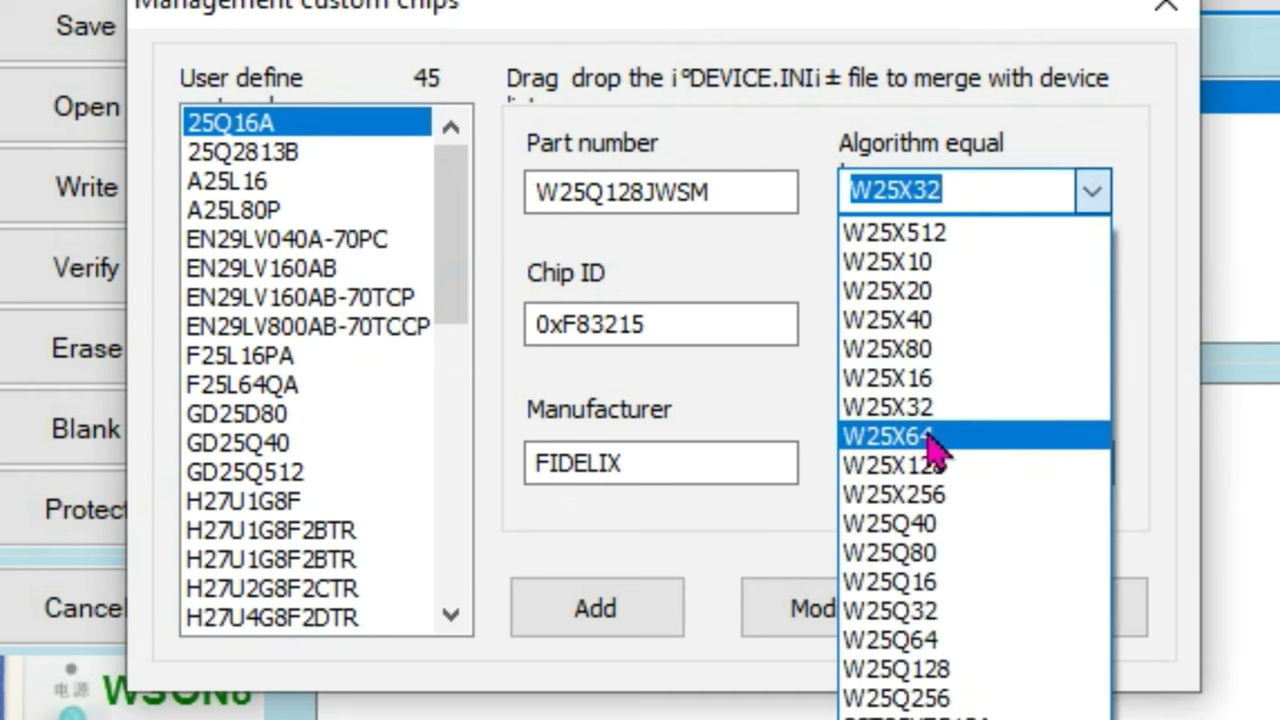
click(930, 468)
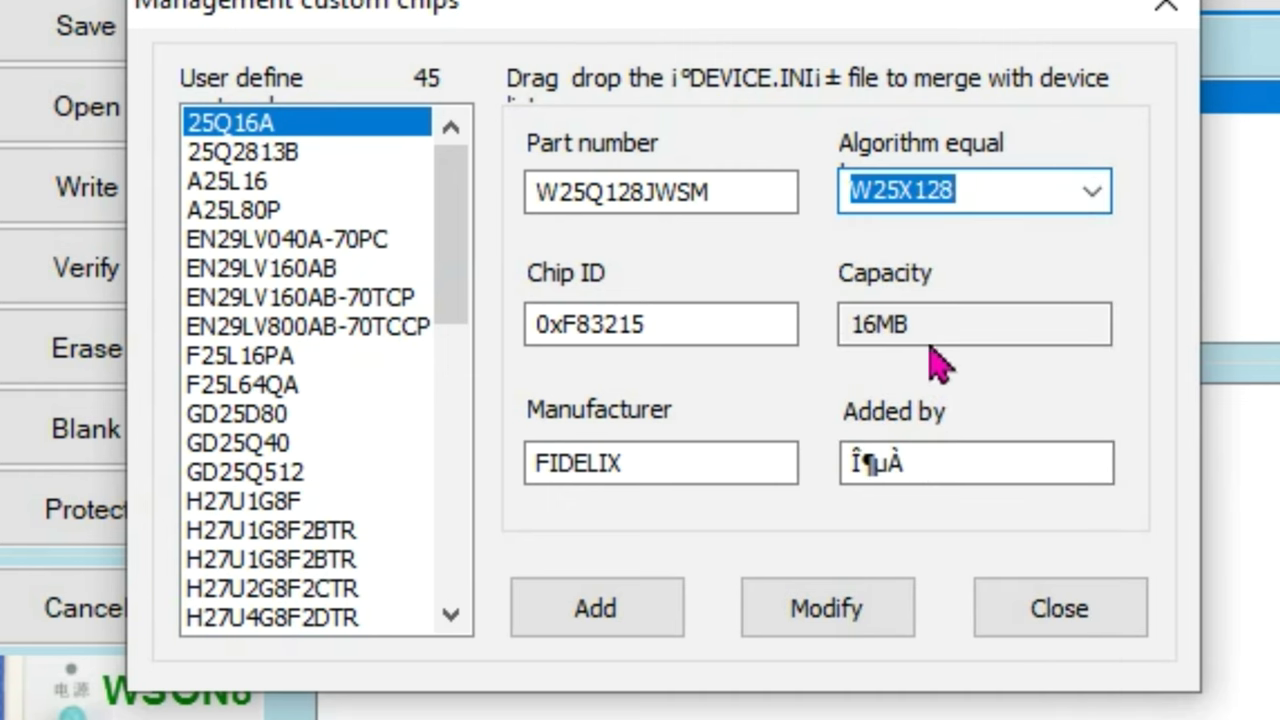
double_click(846, 325)
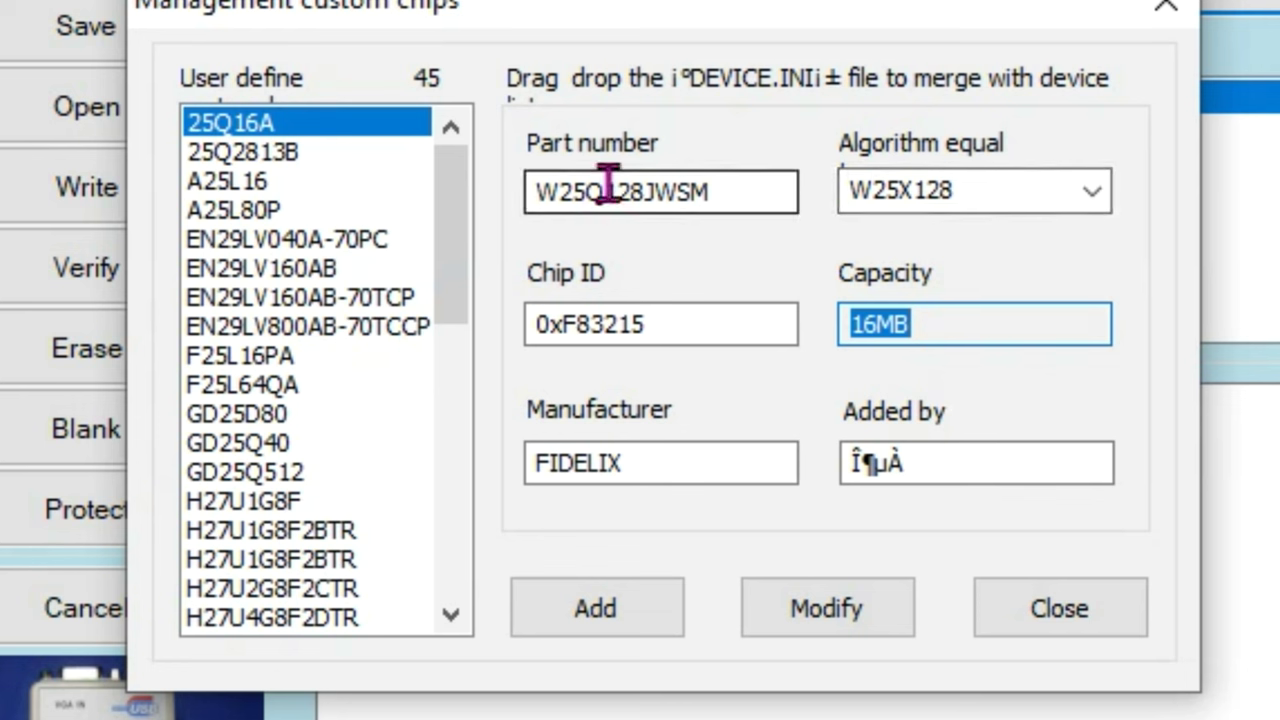
Step: Compare the number 128 in the part number with the W25X128 algorithm and the other available algorithms
drag(604, 190, 640, 200)
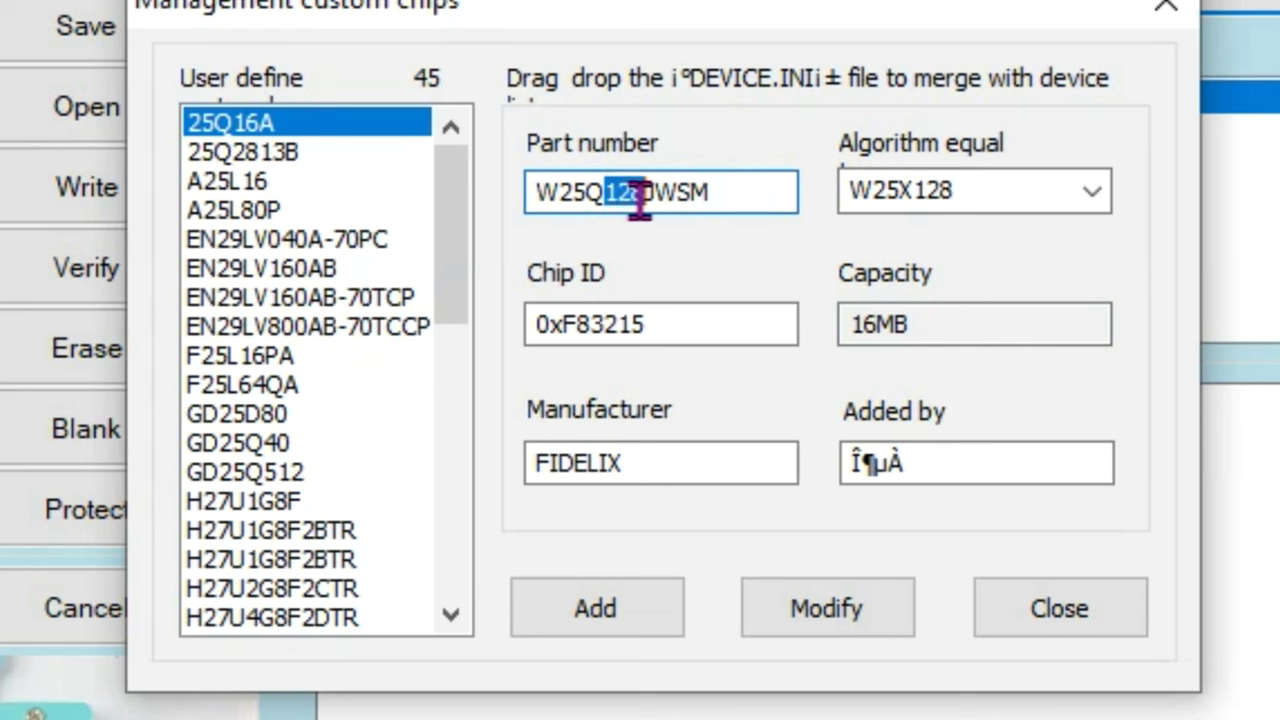
double_click(920, 191)
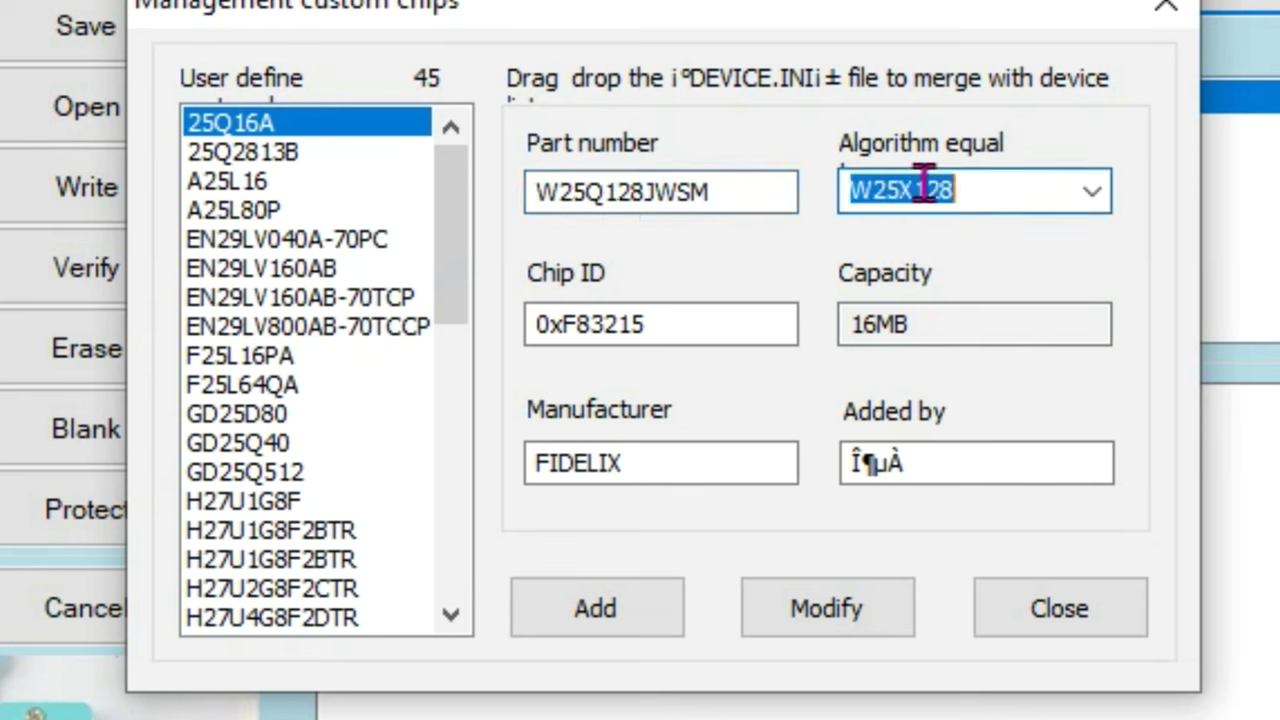
click(926, 190)
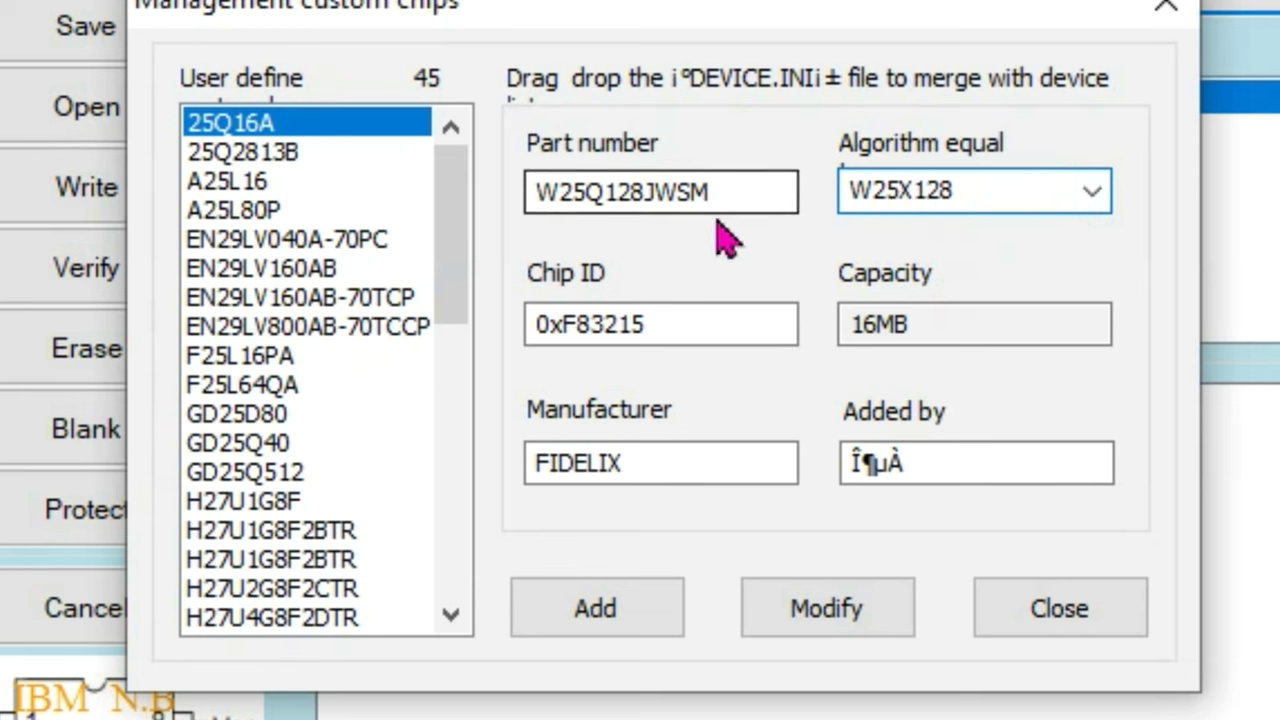
drag(605, 194, 645, 194)
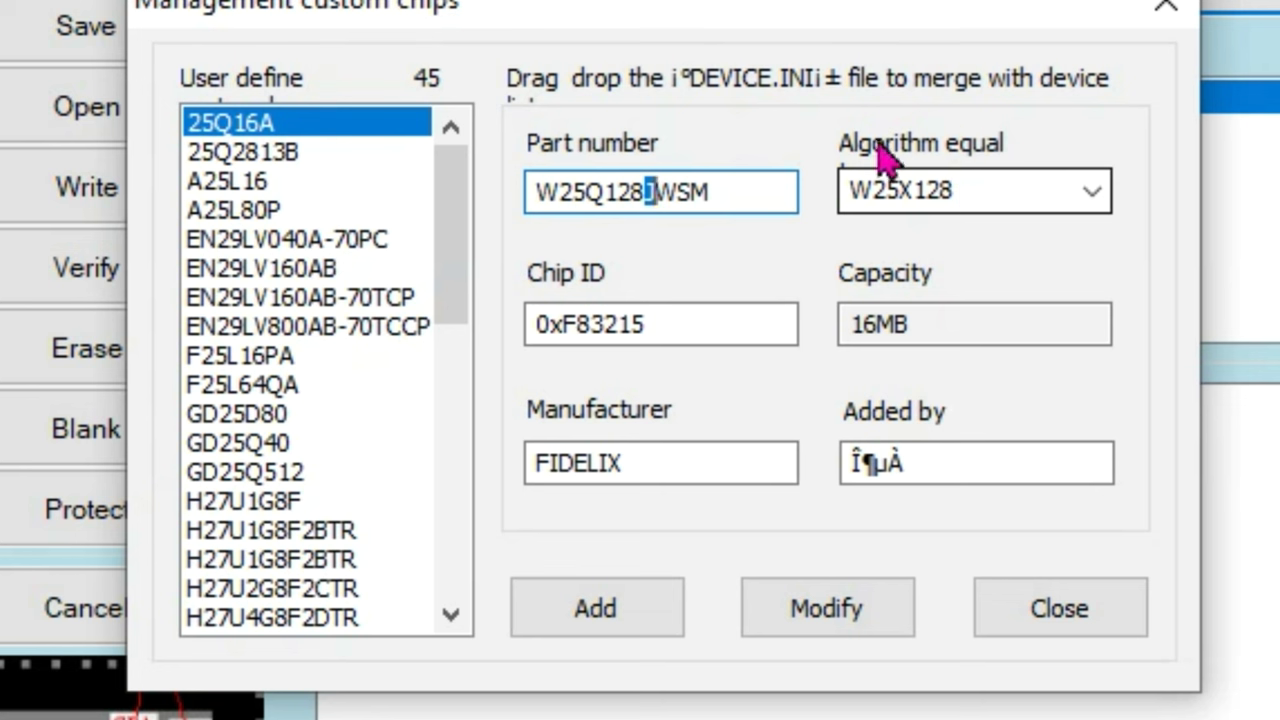
click(617, 190)
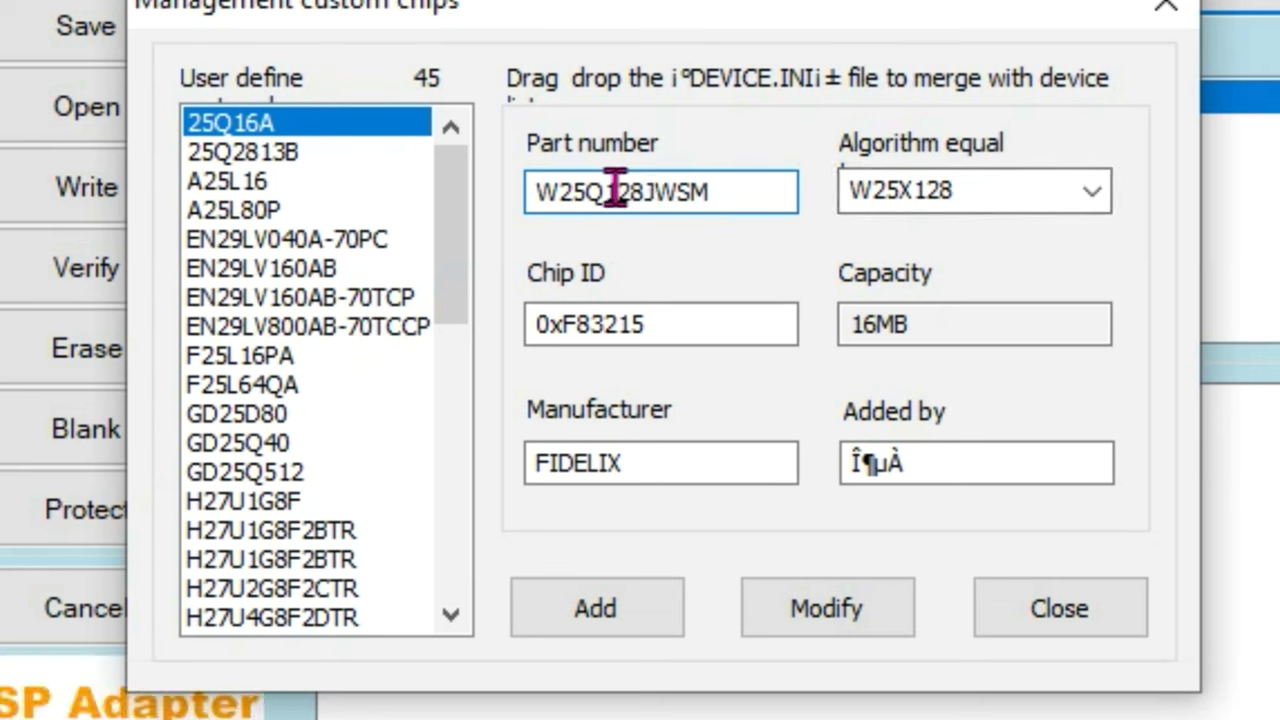
drag(604, 191, 645, 193)
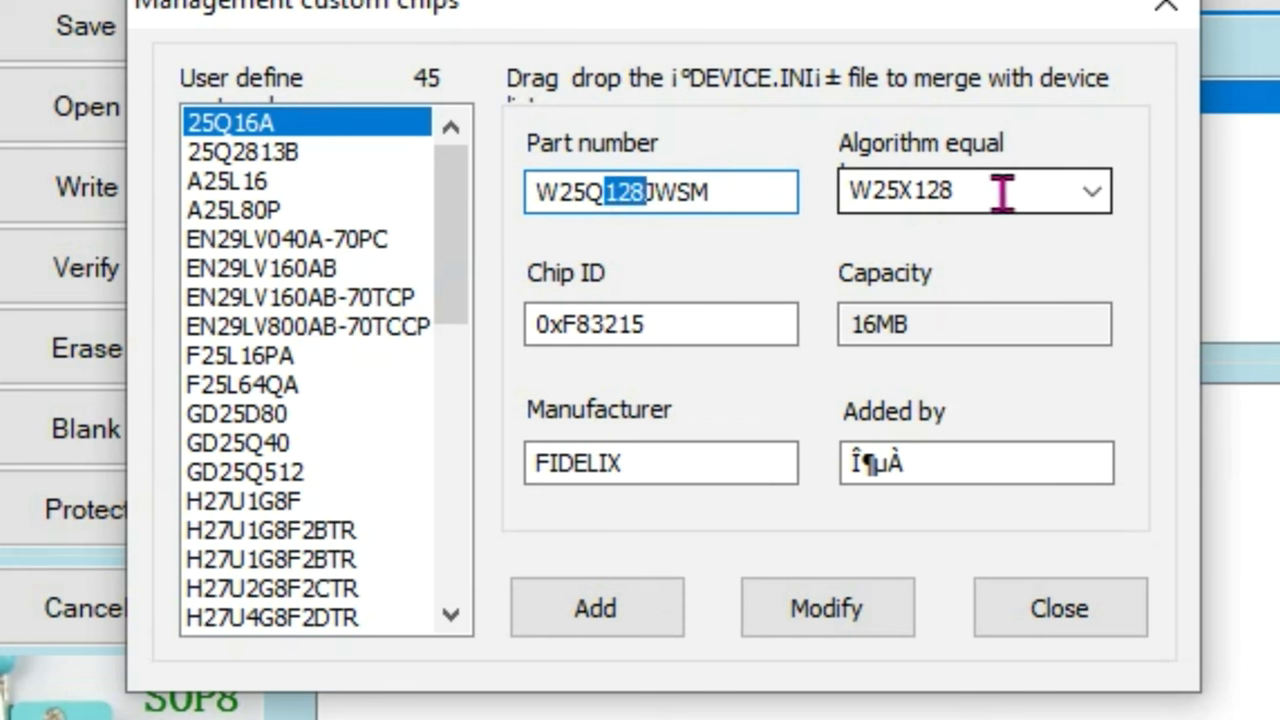
click(1100, 194)
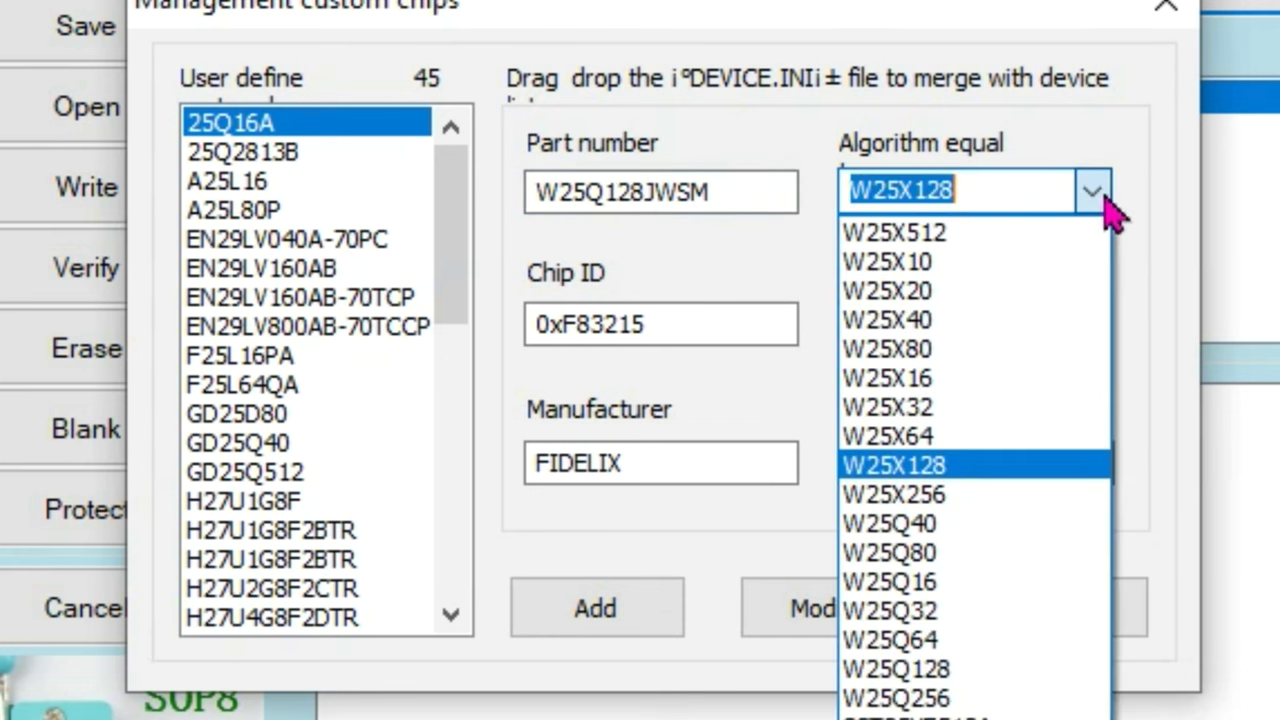
click(946, 466)
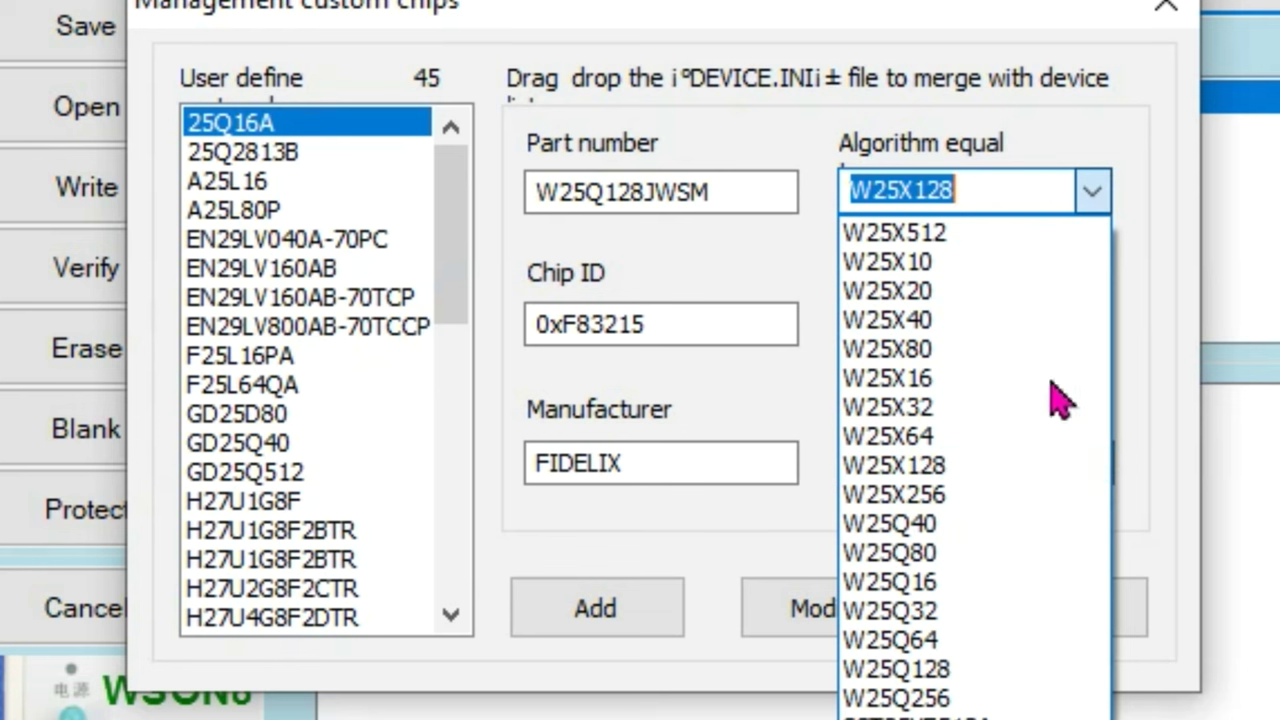
click(1166, 300)
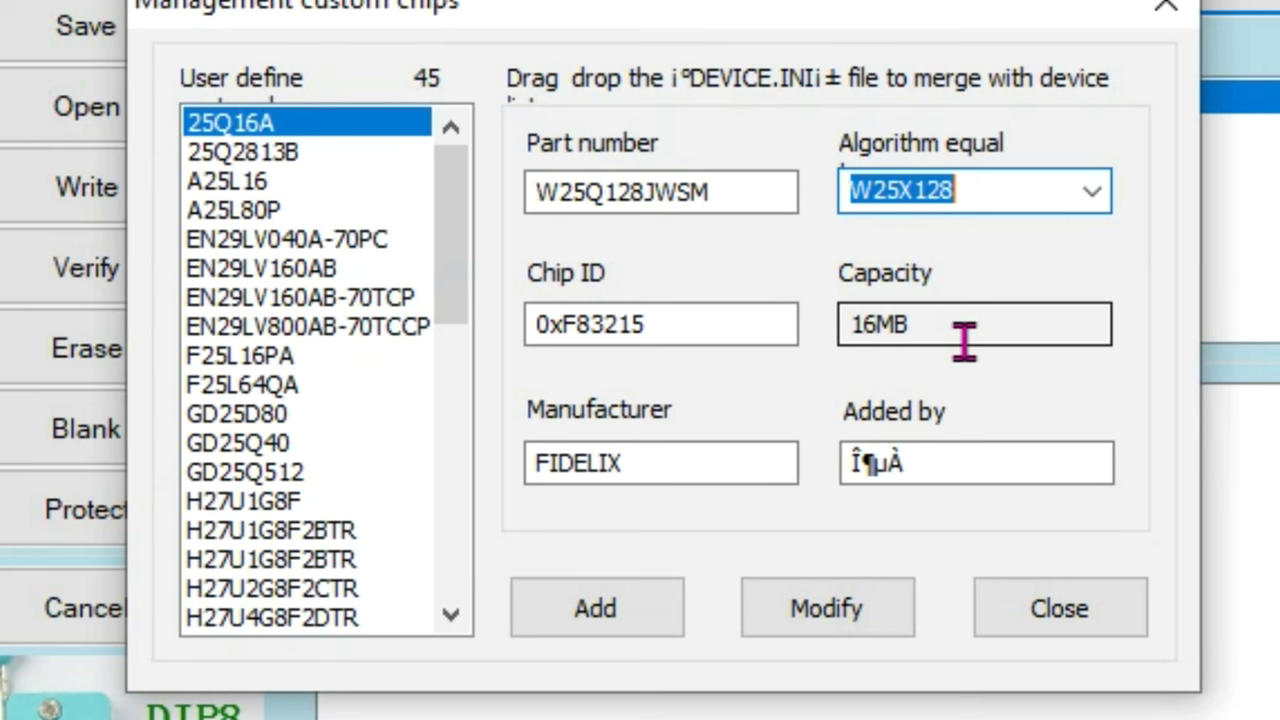
Step: Check the capacity of the W25X256 algorithm for comparison, and return the equivalent algorithm to W25X128
click(1092, 196)
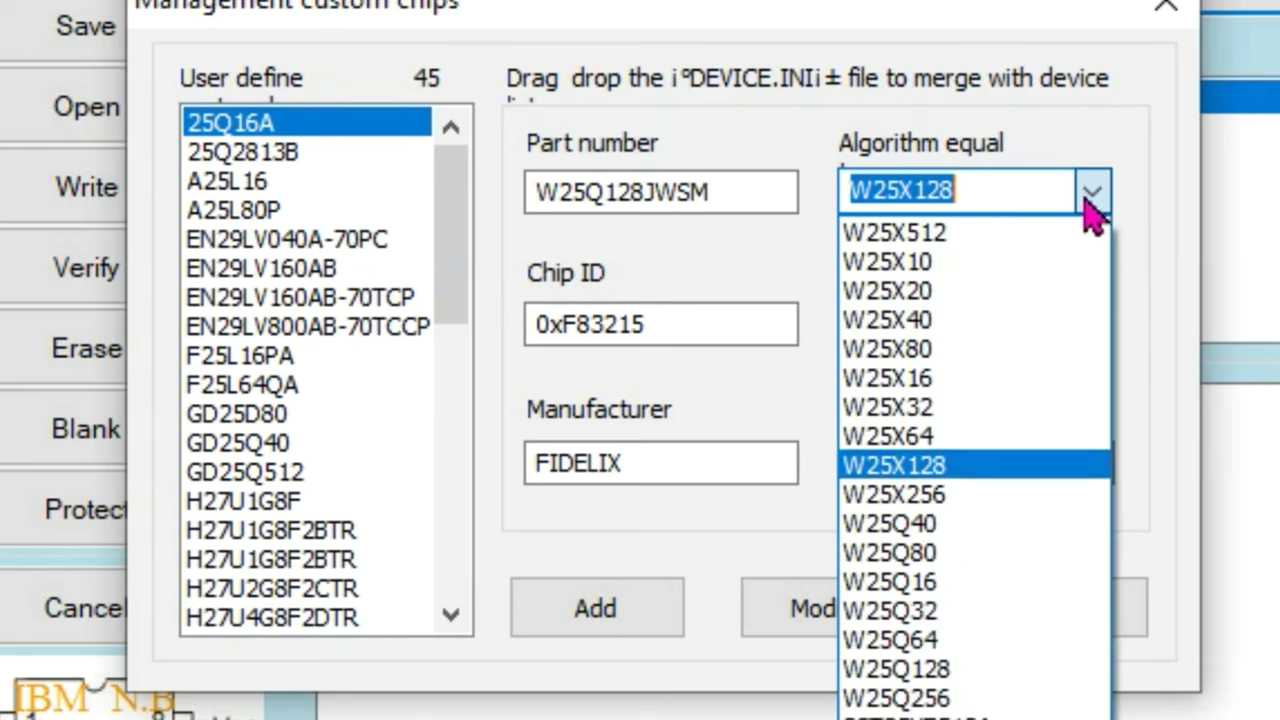
click(950, 497)
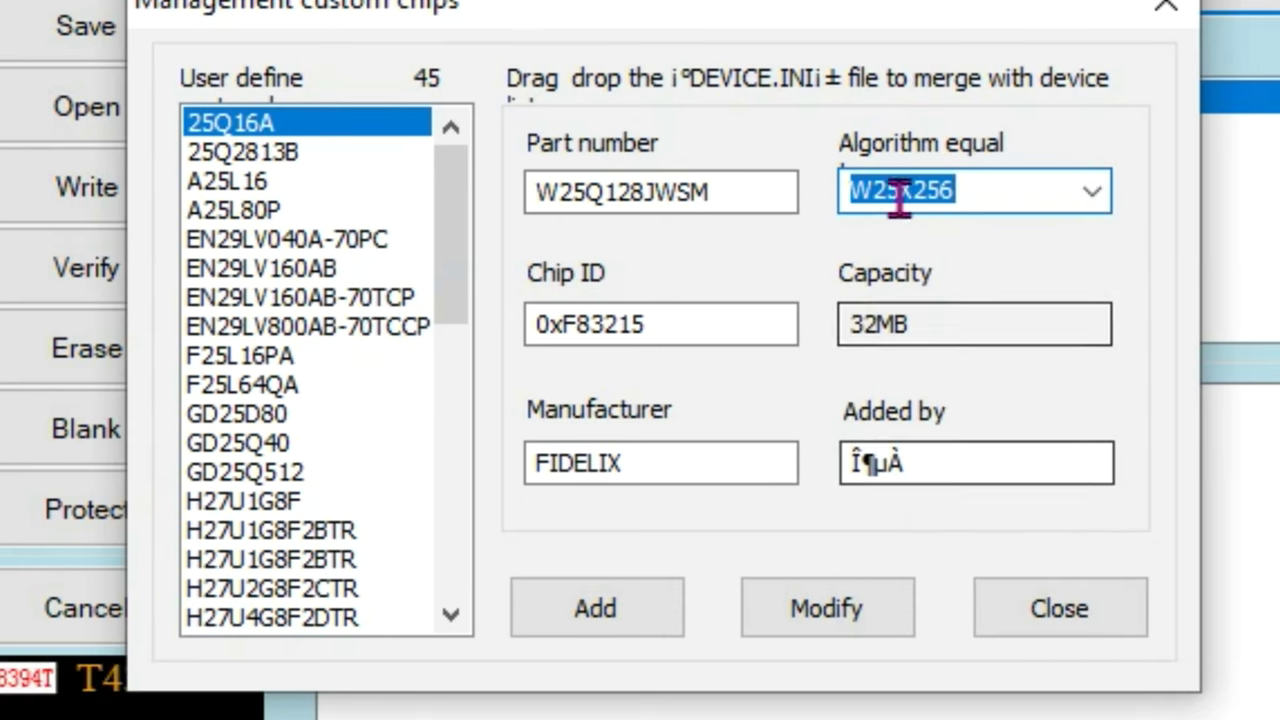
double_click(857, 318)
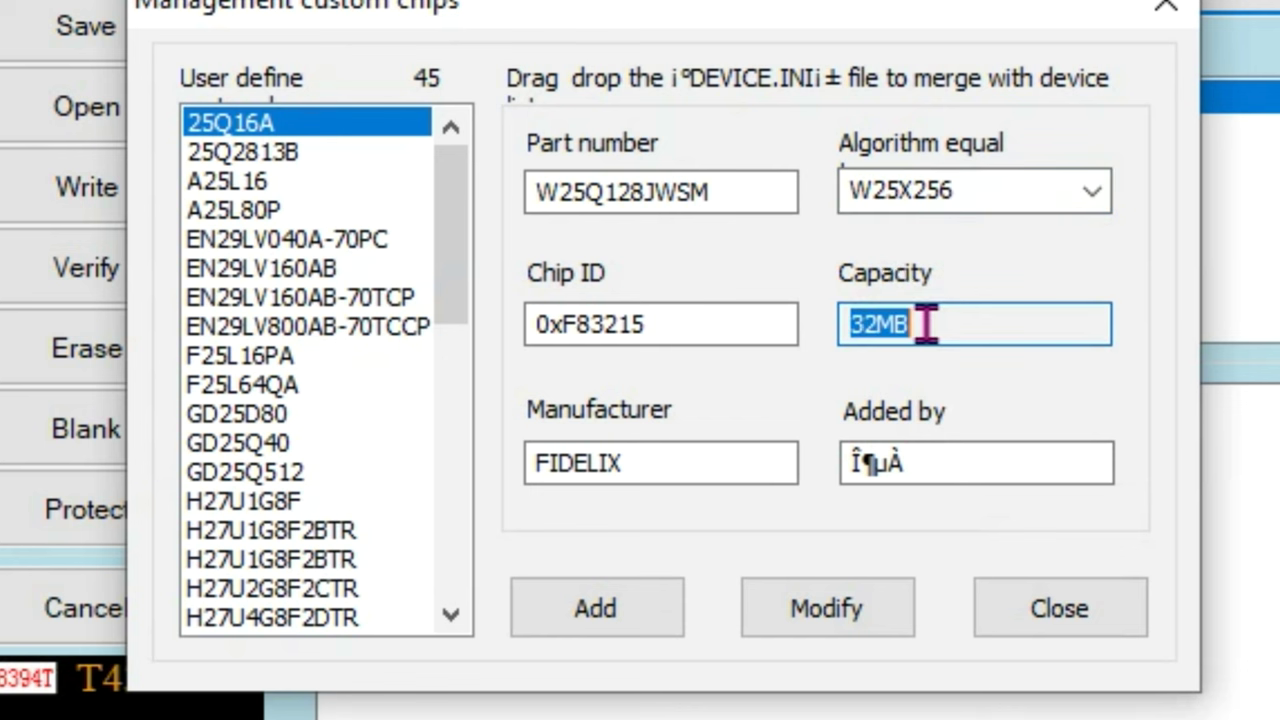
click(1090, 196)
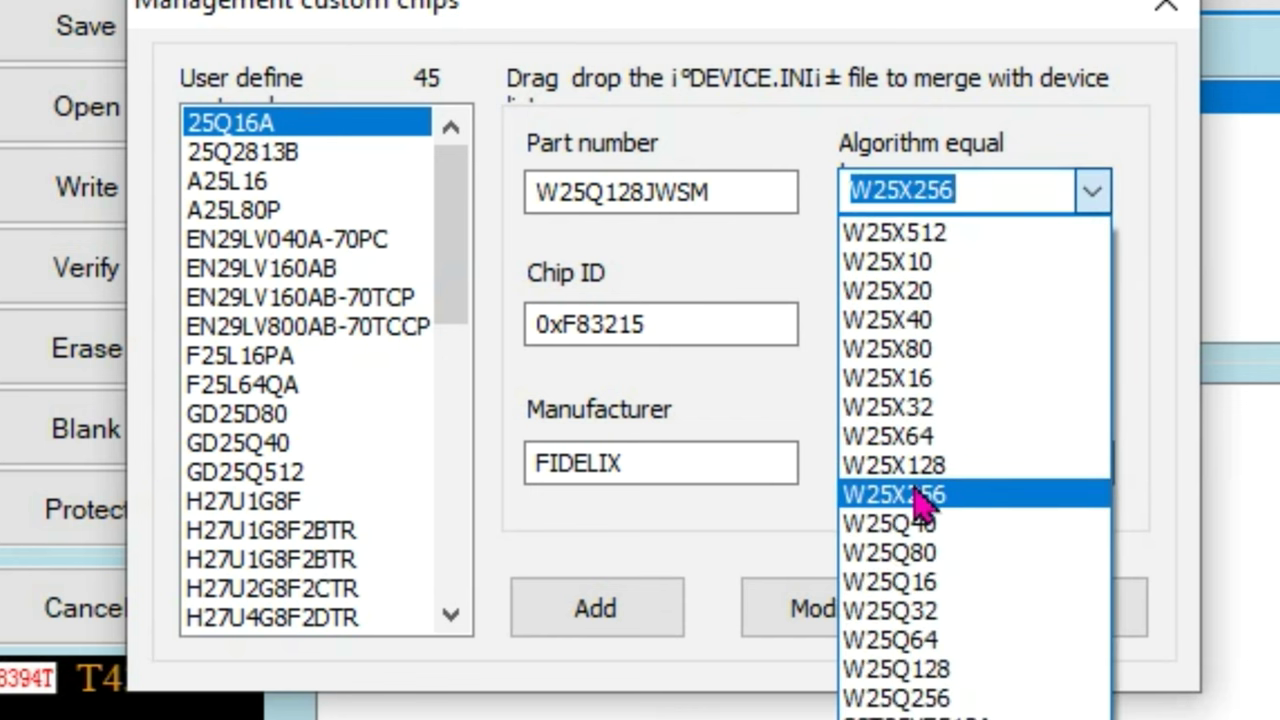
click(1000, 460)
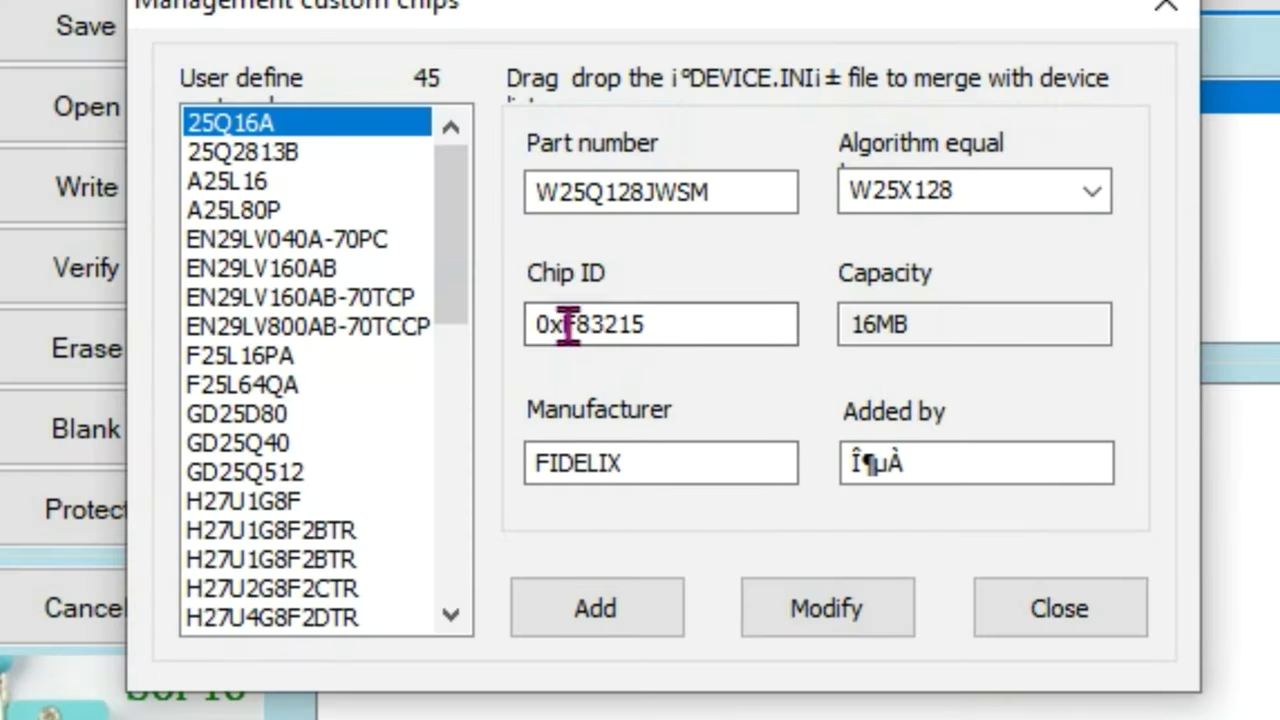
Step: Set the custom chip's ID to 0x00EF8018
drag(566, 324, 722, 325)
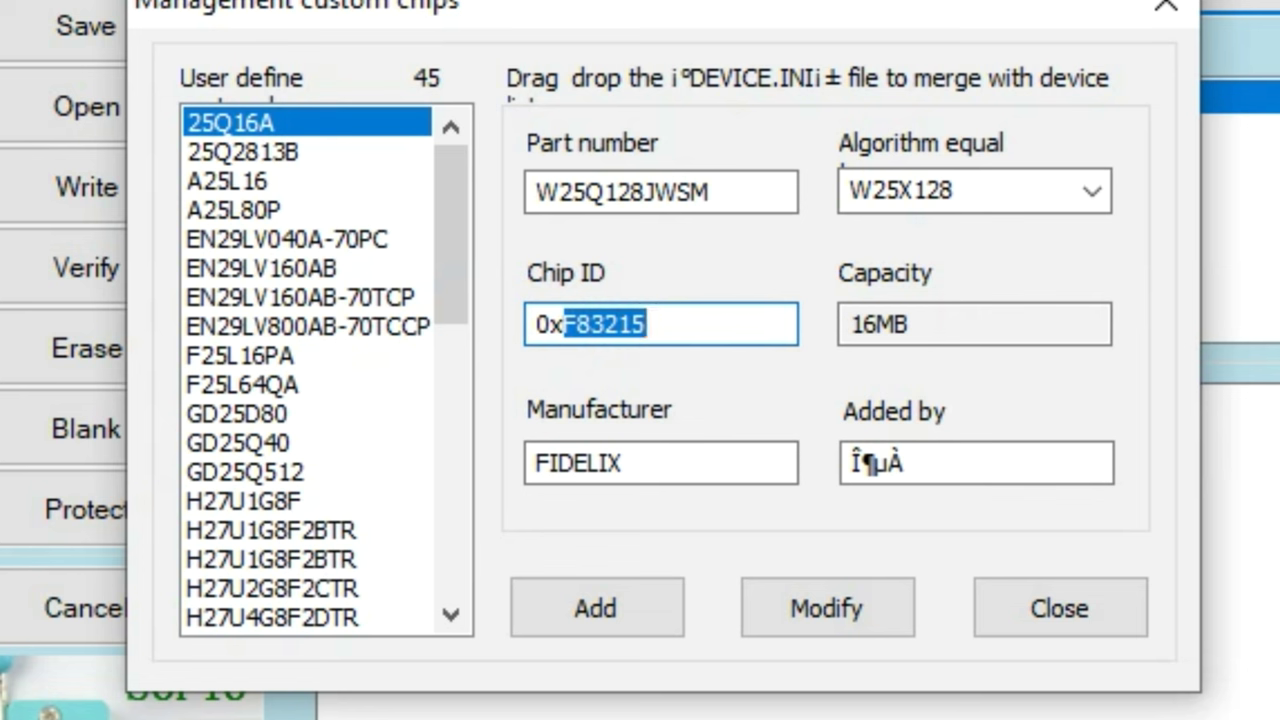
text(00)
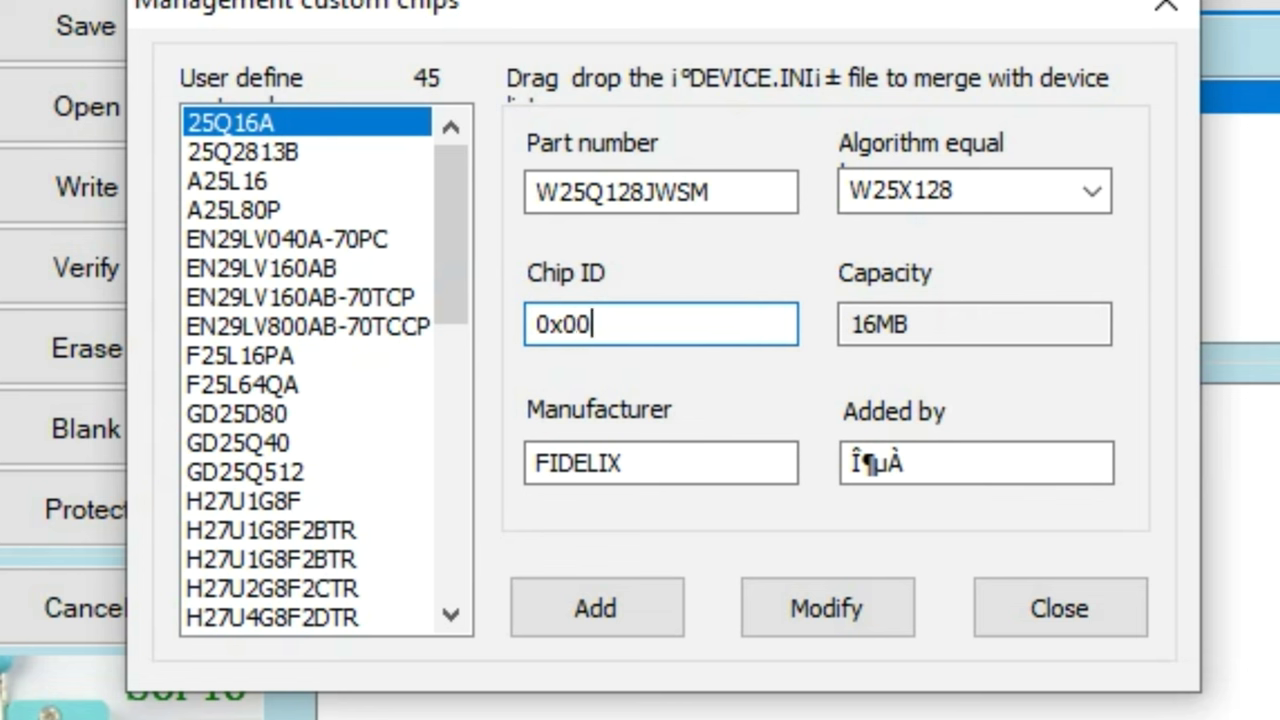
text(EF)
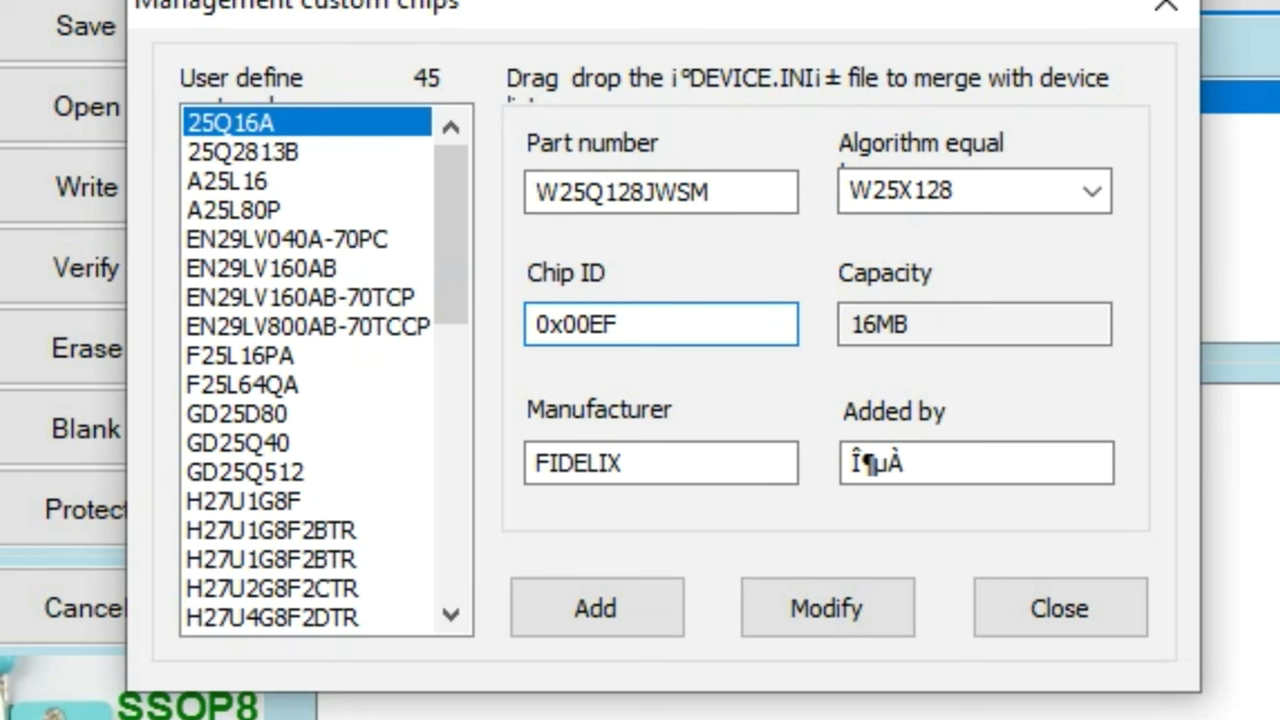
text(8018)
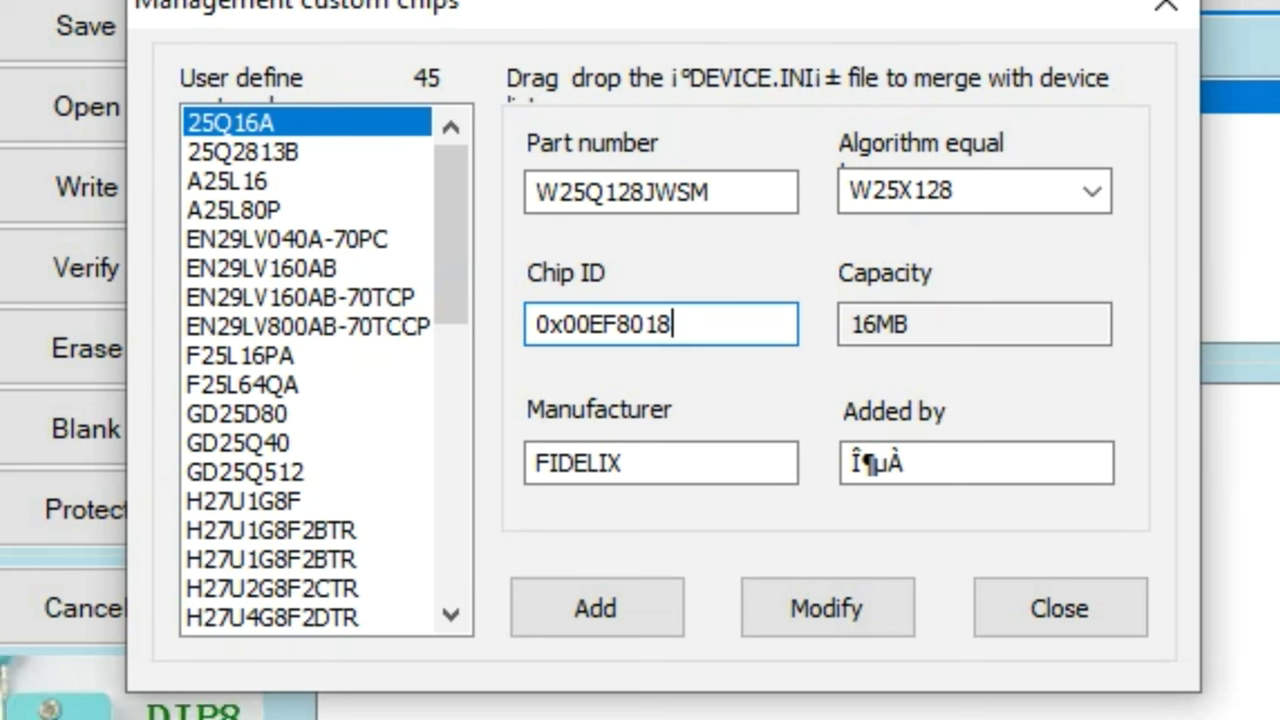
Step: Replace the custom chip's manufacturer with WINBOND
click(668, 462)
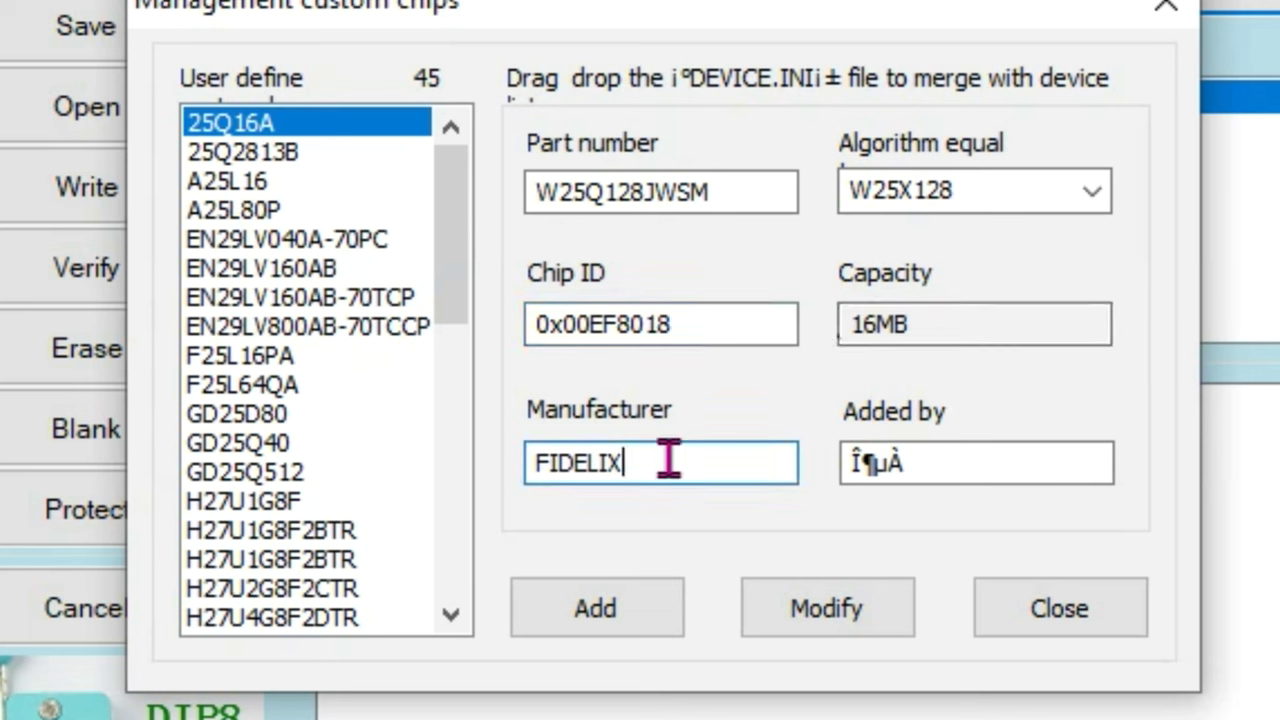
double_click(668, 462)
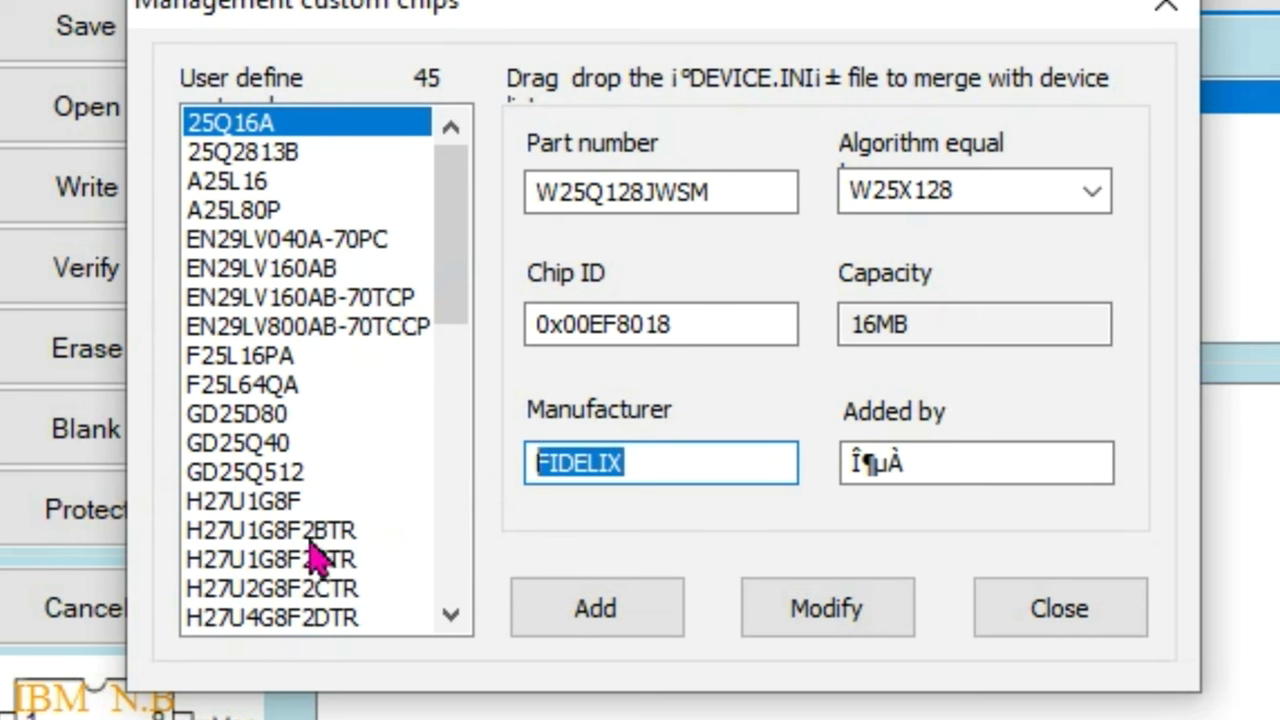
text(WINBN)
key(BackSpace)
text(OND)
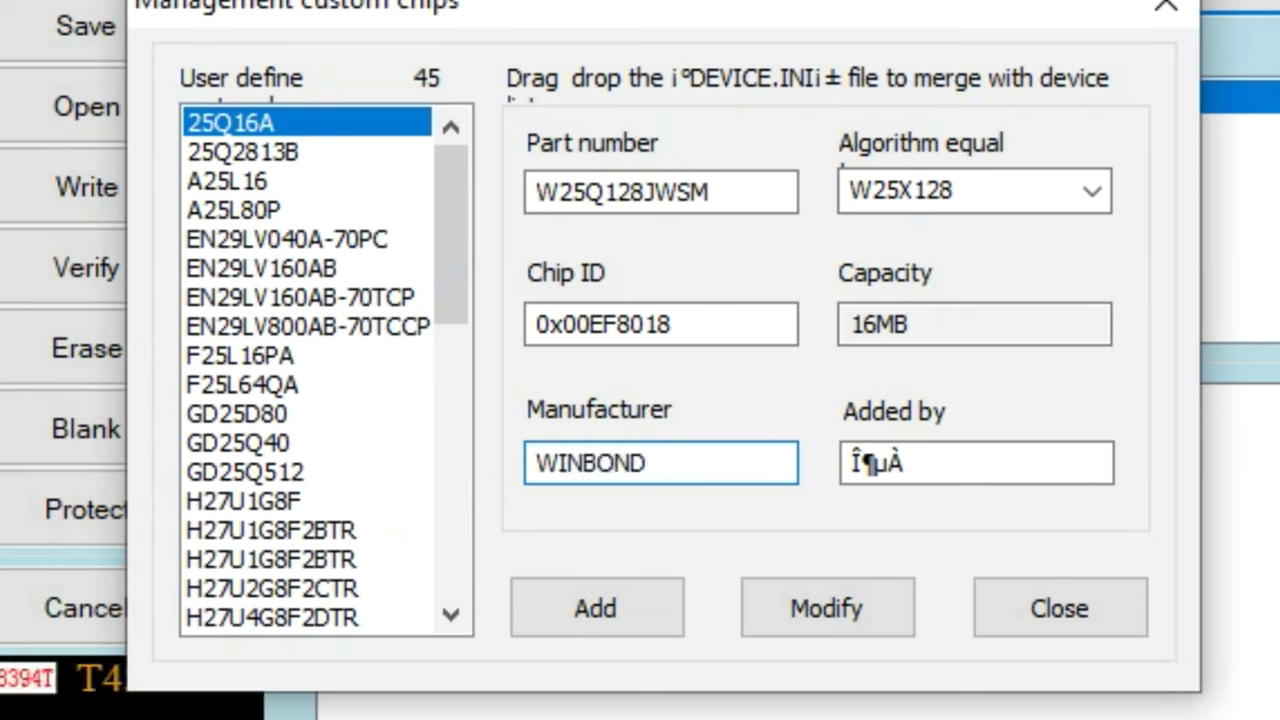
Step: Replace the custom chip's Added by entry with the contributor's name
click(962, 464)
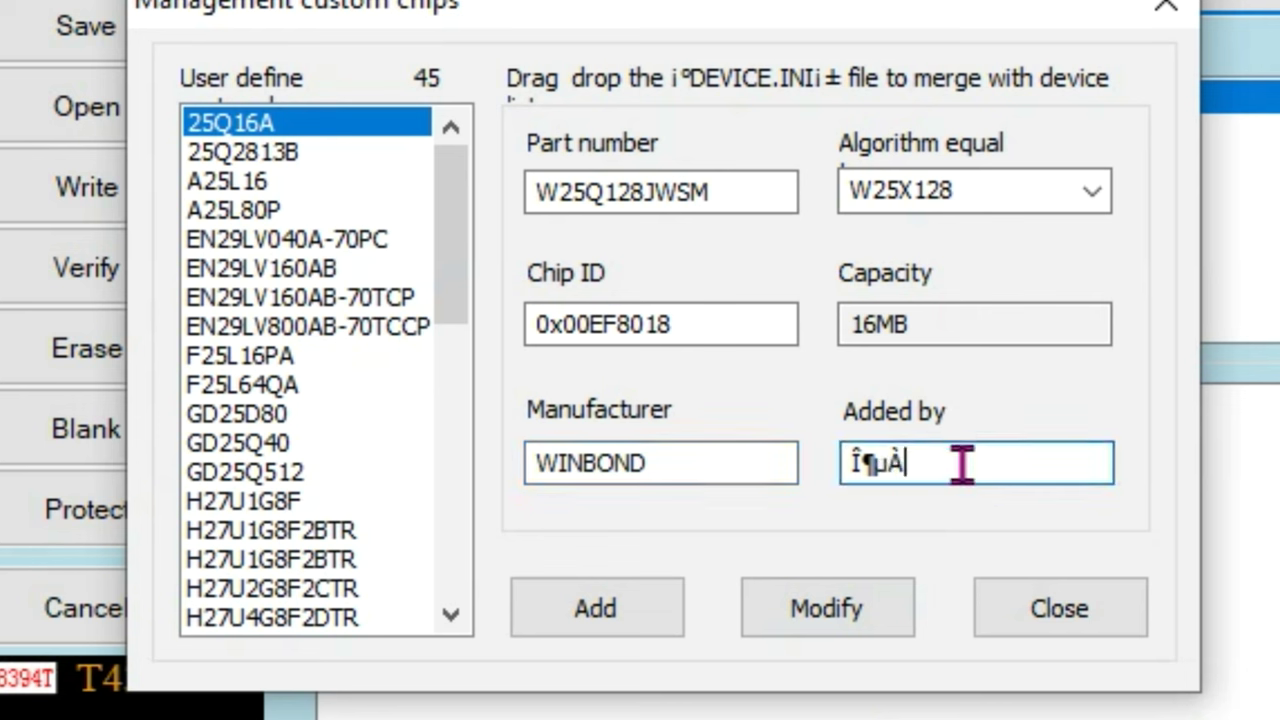
drag(962, 464, 608, 514)
text(HARSHAD)
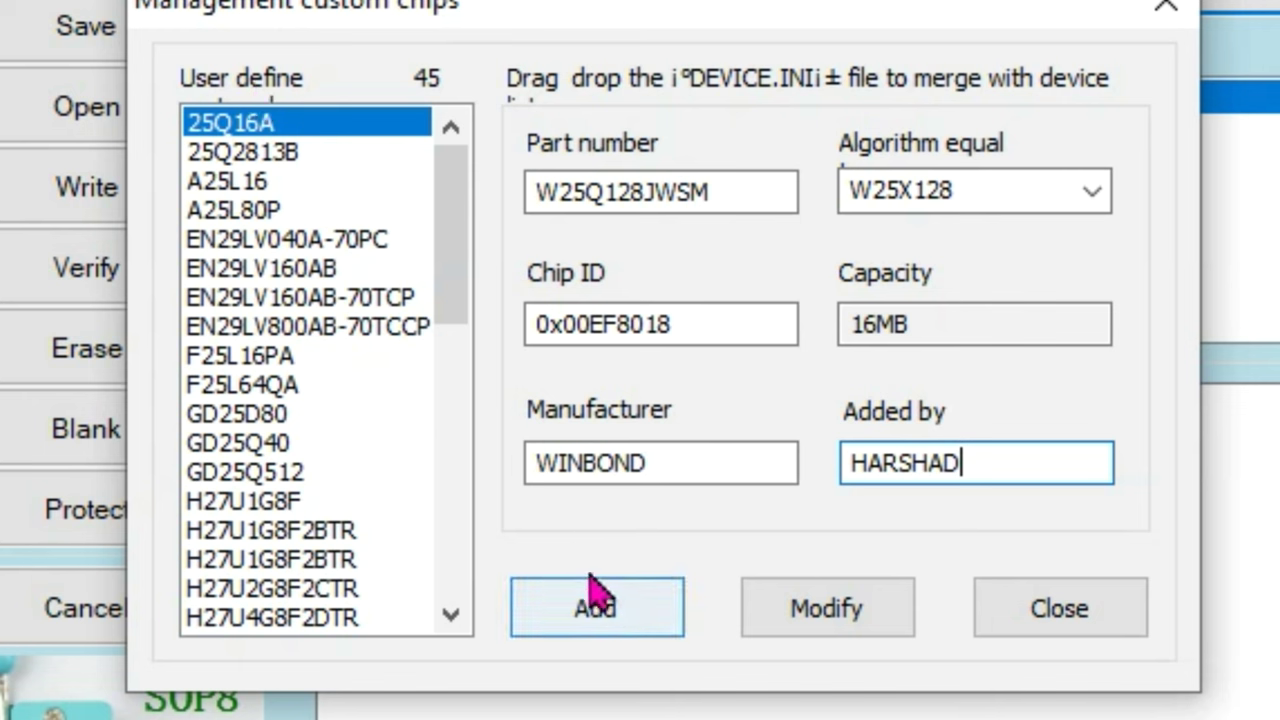
Step: Add the W25Q128JWSM entry to the user-defined chip list and close the custom chip manager
drag(451, 329, 455, 635)
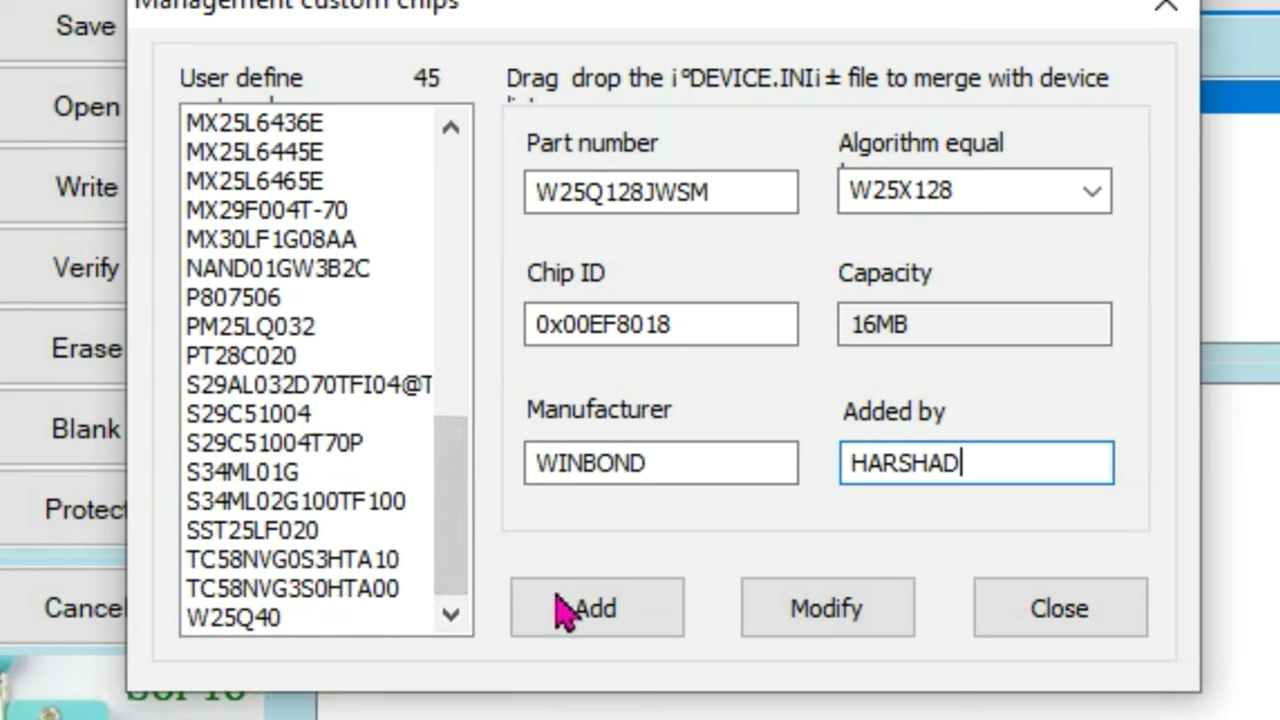
click(612, 620)
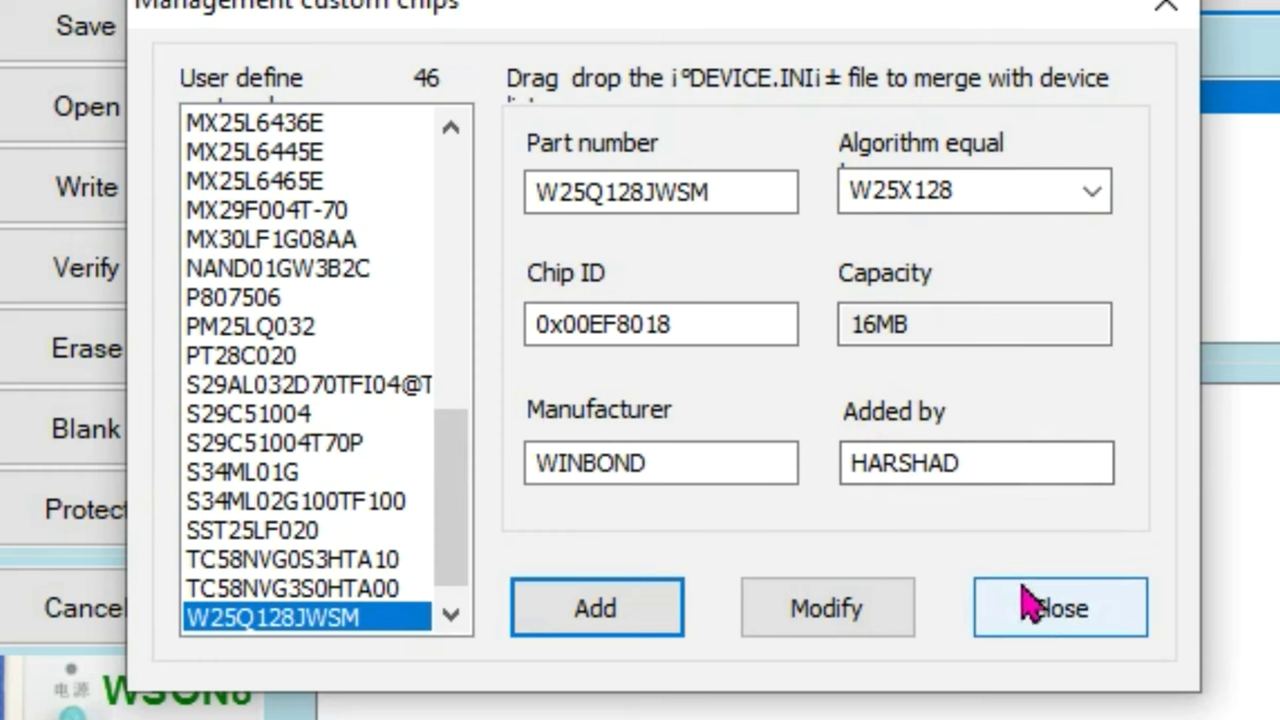
click(1043, 632)
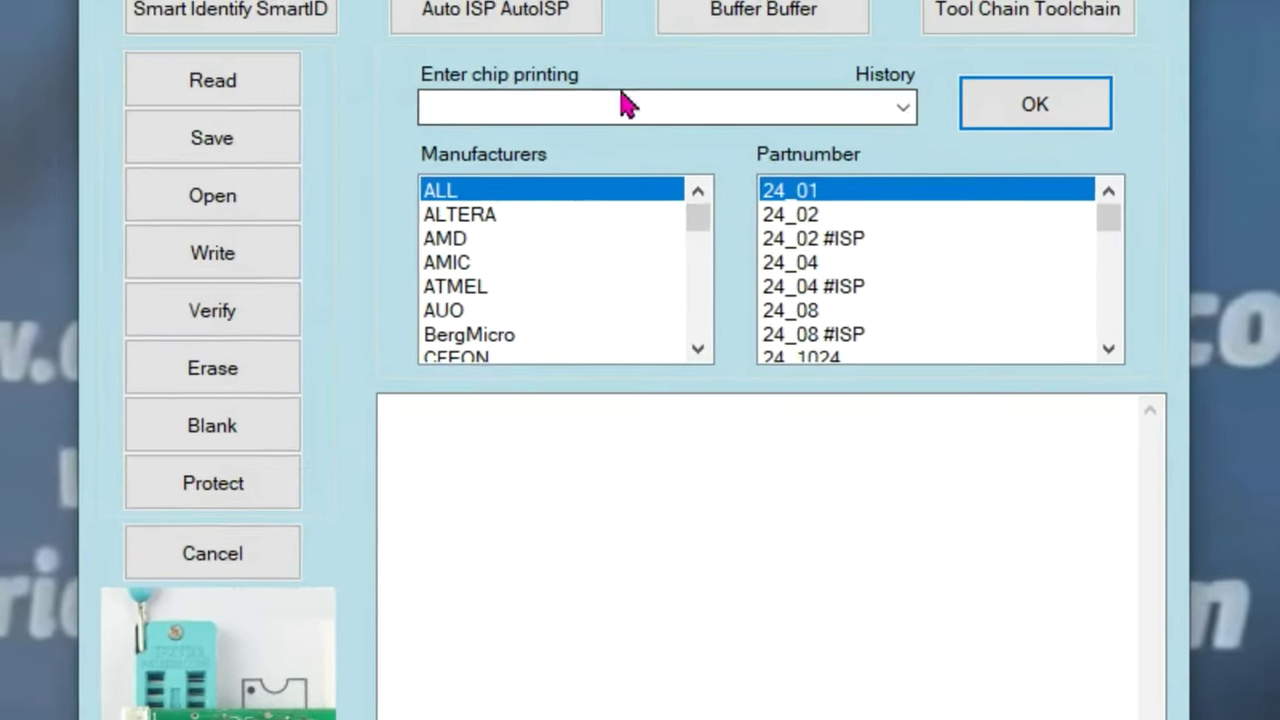
Step: Search the device list for W25Q128 to look for the newly added chip
click(622, 58)
text(W)
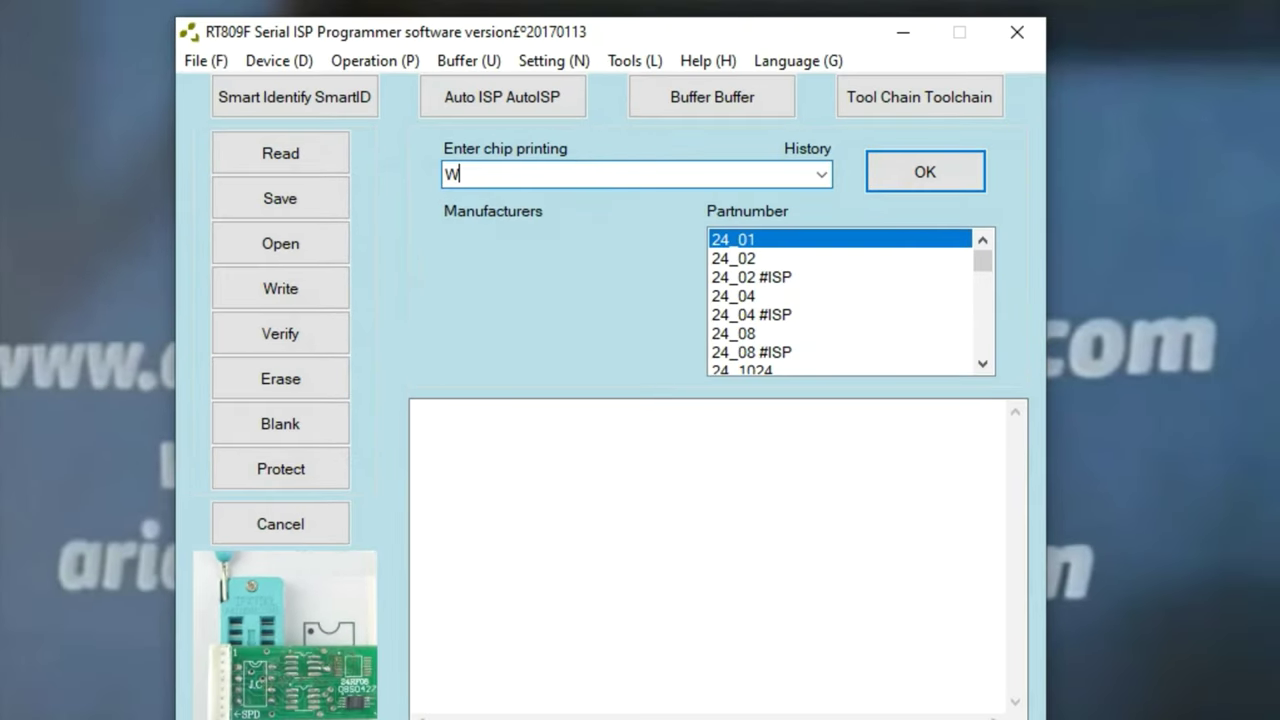
text(25)
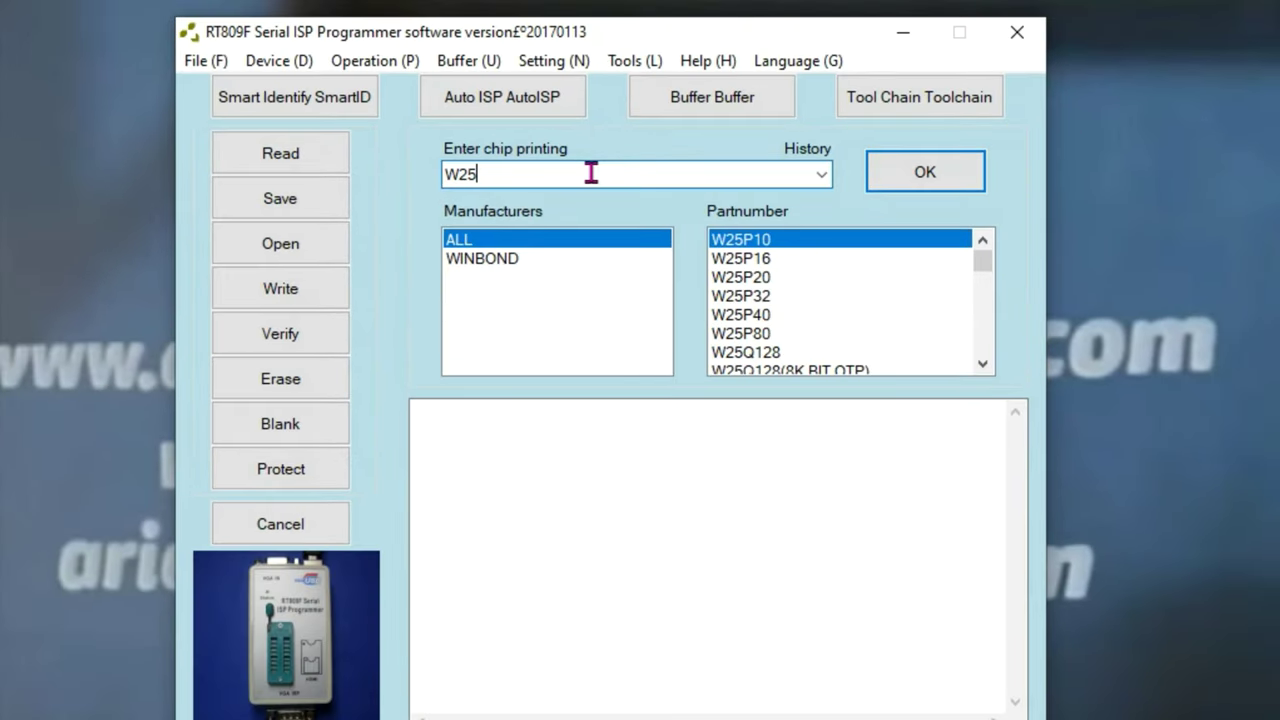
text(Q128)
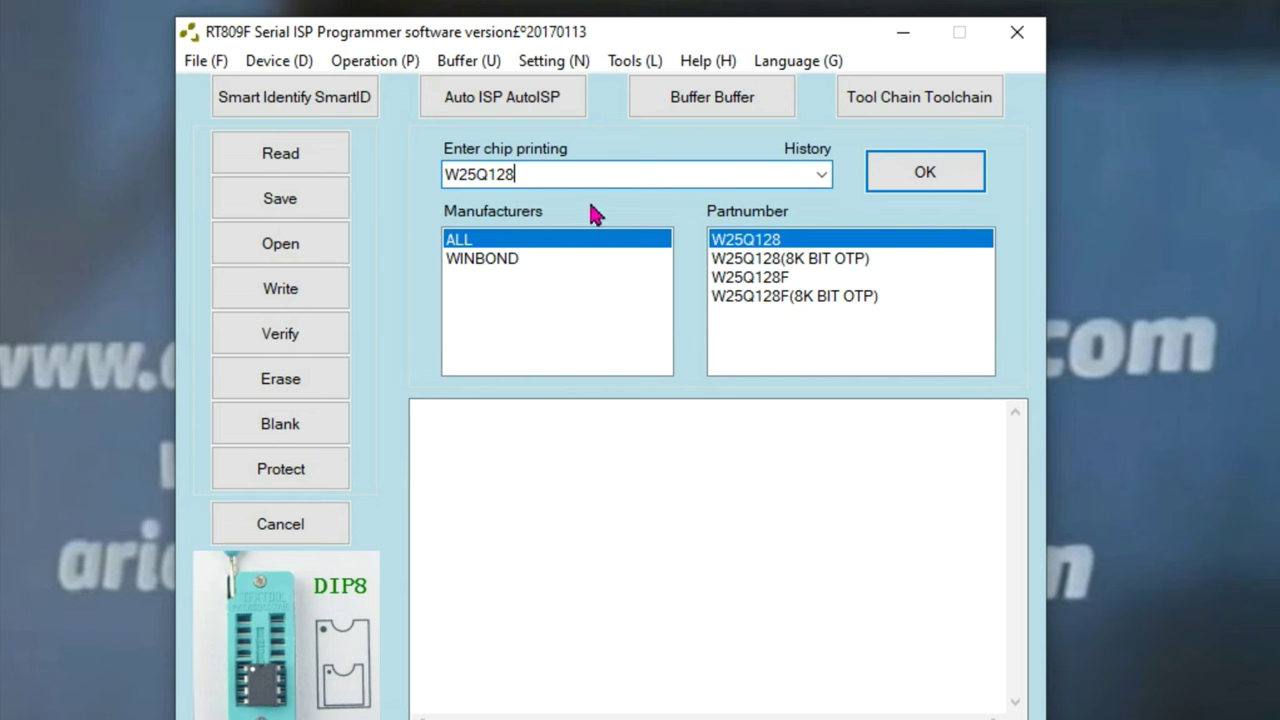
Step: Restart the programmer software to reload its device list, and dismiss the startup prompts
click(1017, 42)
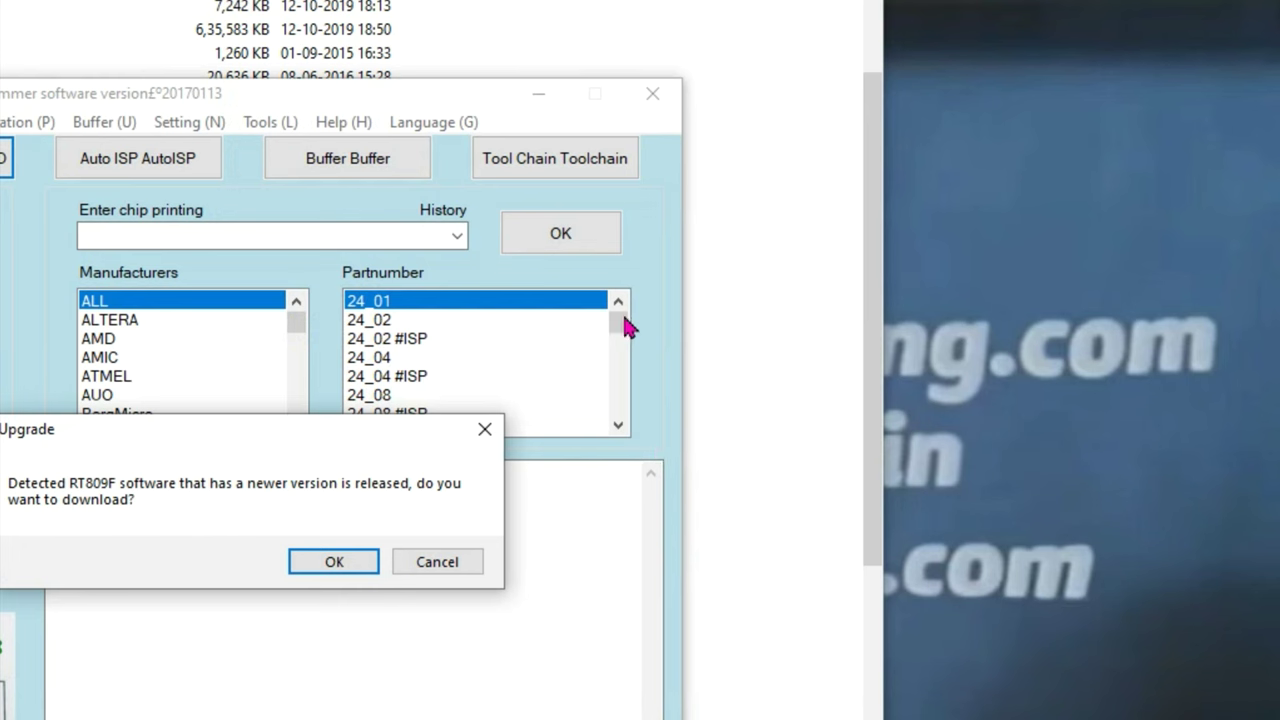
click(337, 561)
click(451, 537)
drag(451, 103, 895, 51)
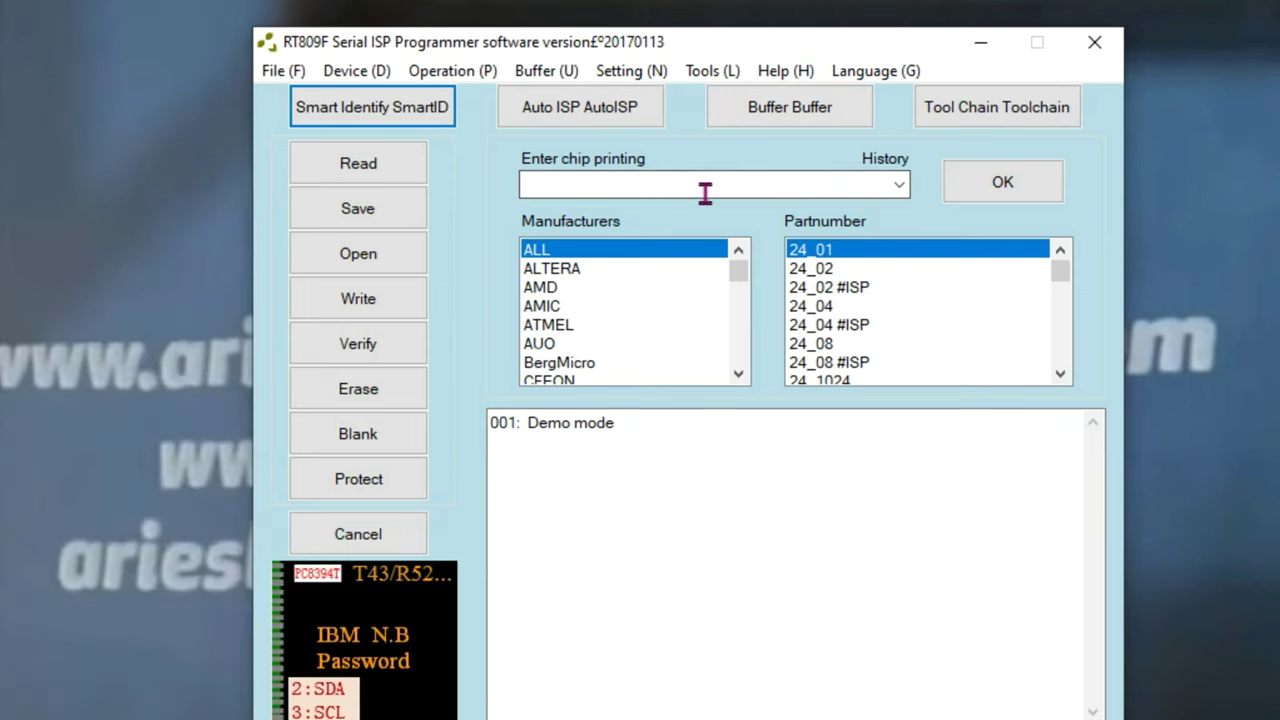
Step: Search the device list for W25Q128 and load the W25Q128JWSM part as the current chip
click(705, 188)
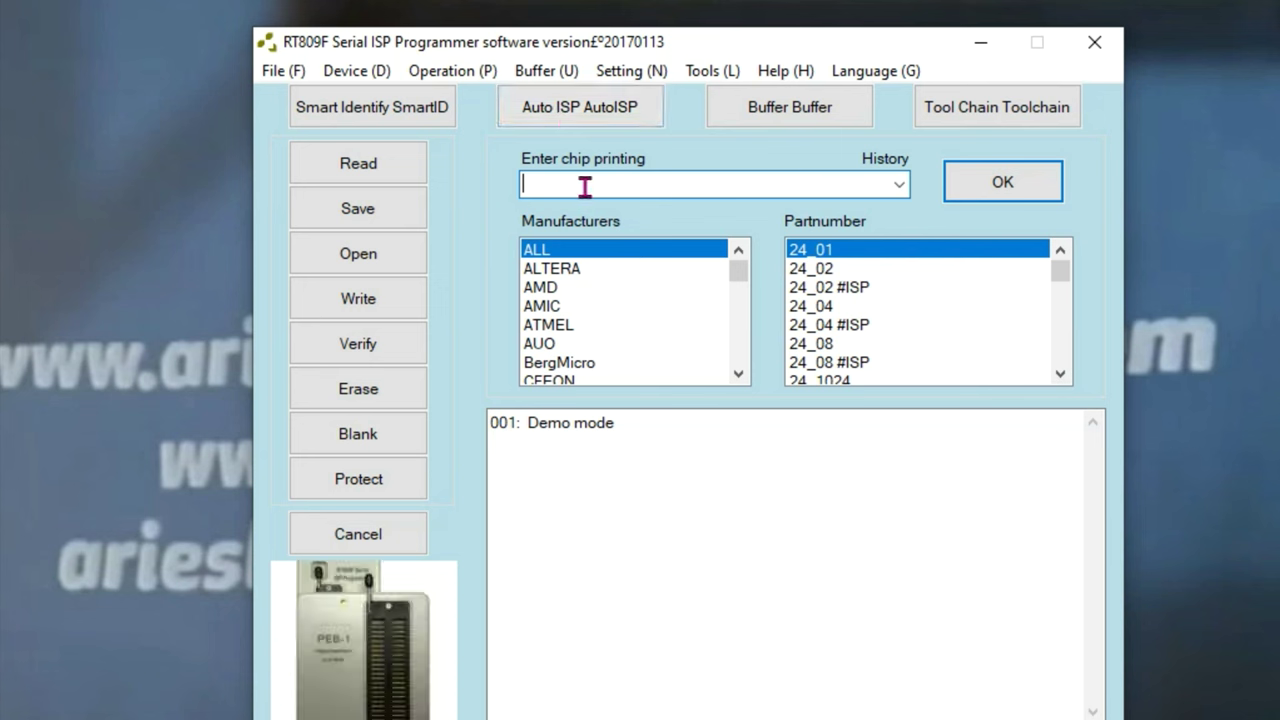
text(W2)
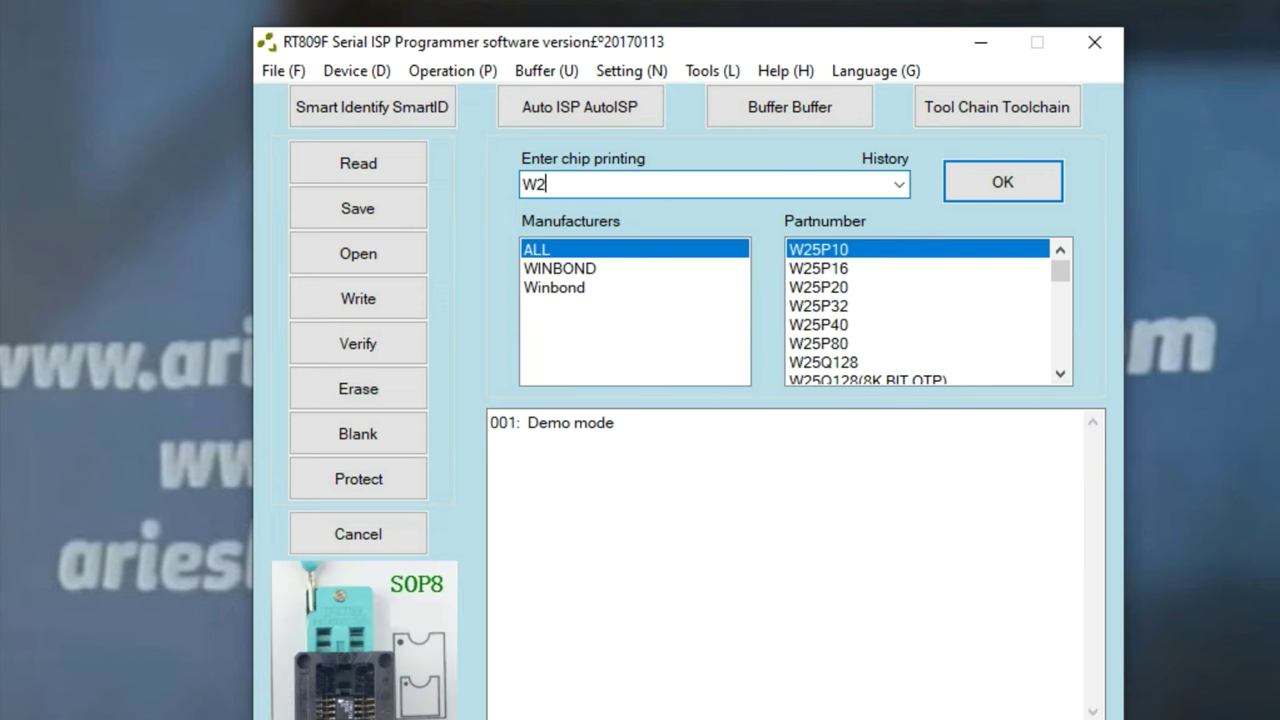
text(5Q128)
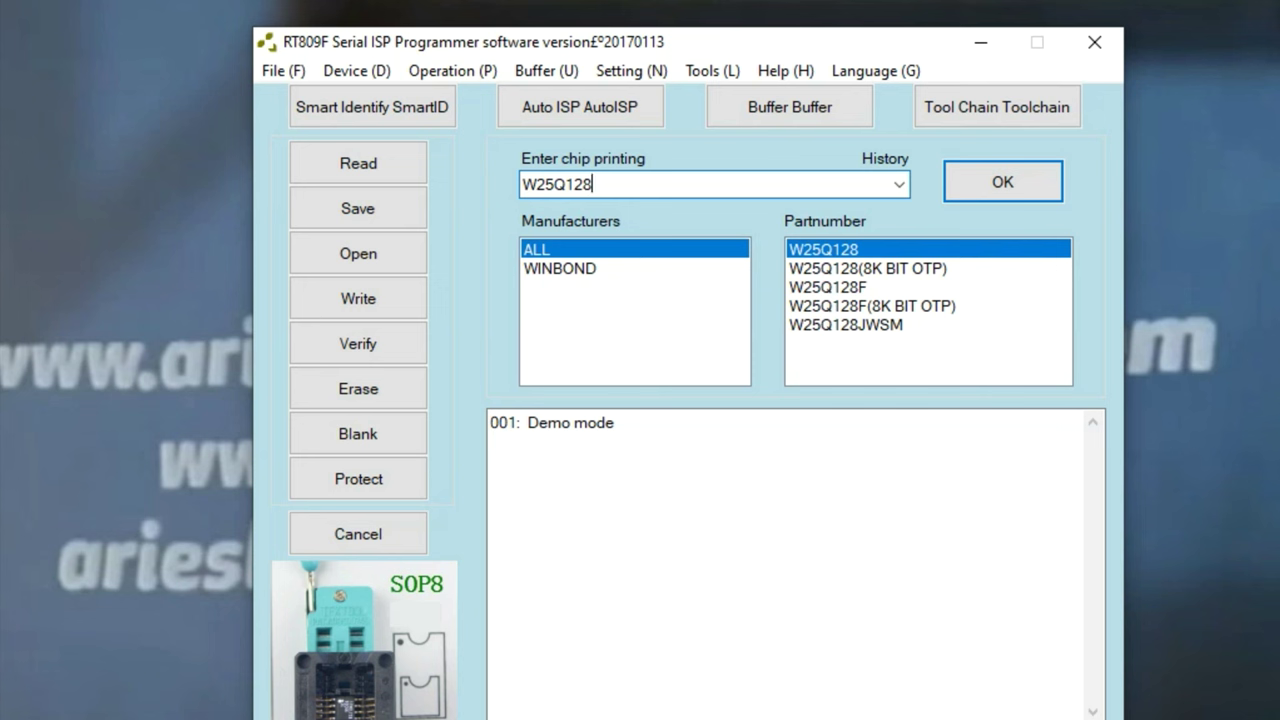
click(848, 328)
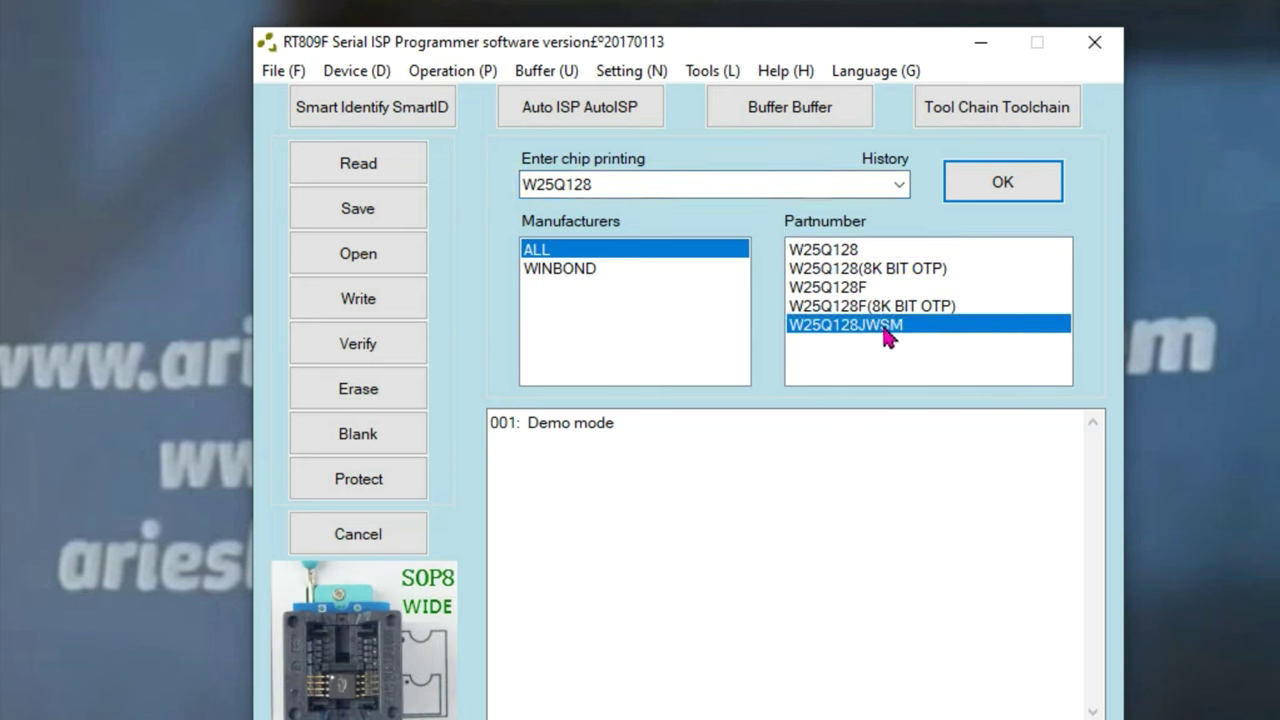
double_click(884, 329)
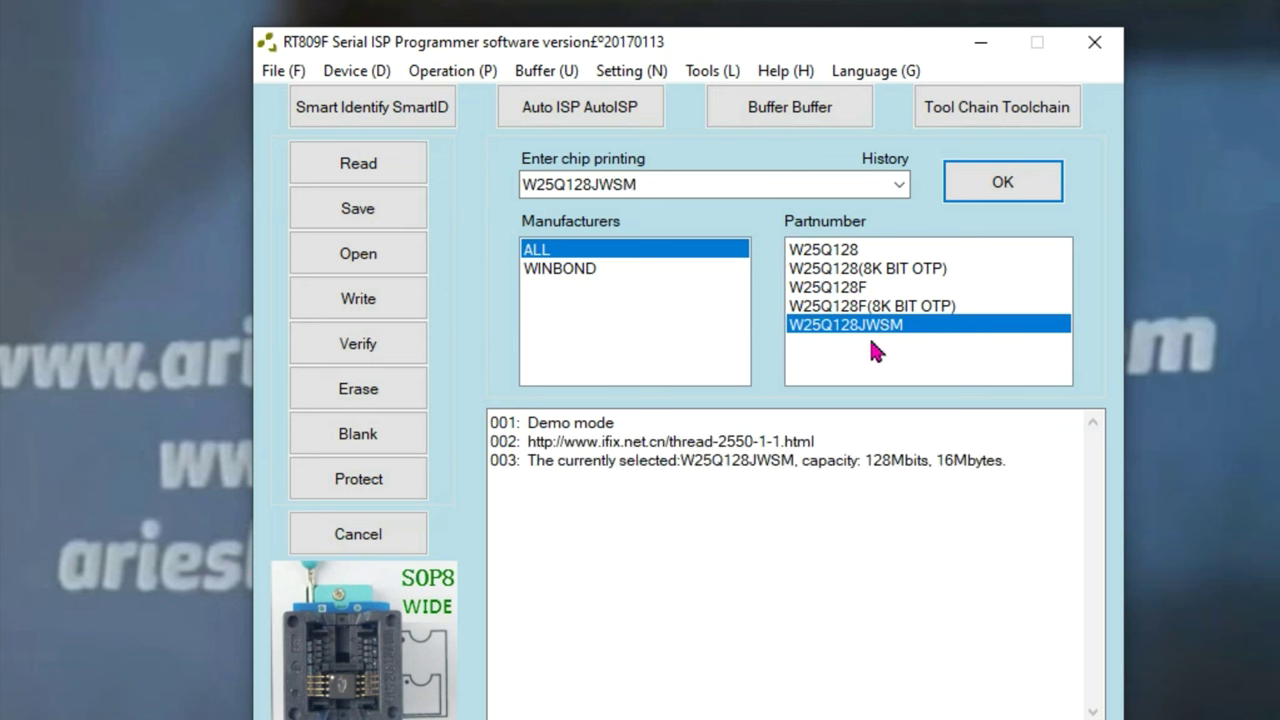